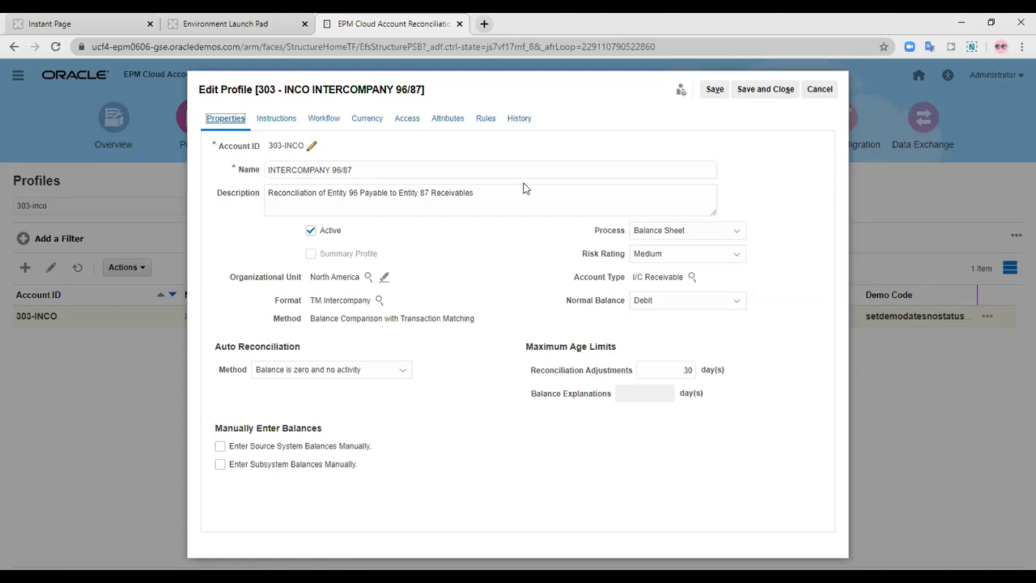
# Review the instructions, workflow and currency settings of the 303-INCO profile, and save and close it
pyautogui.click(328, 119)
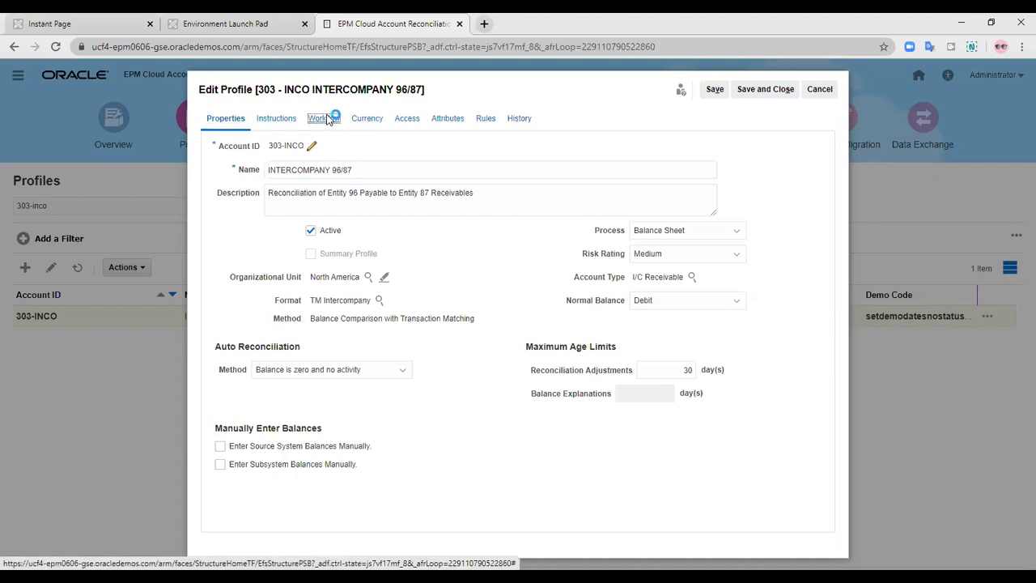
pyautogui.click(275, 118)
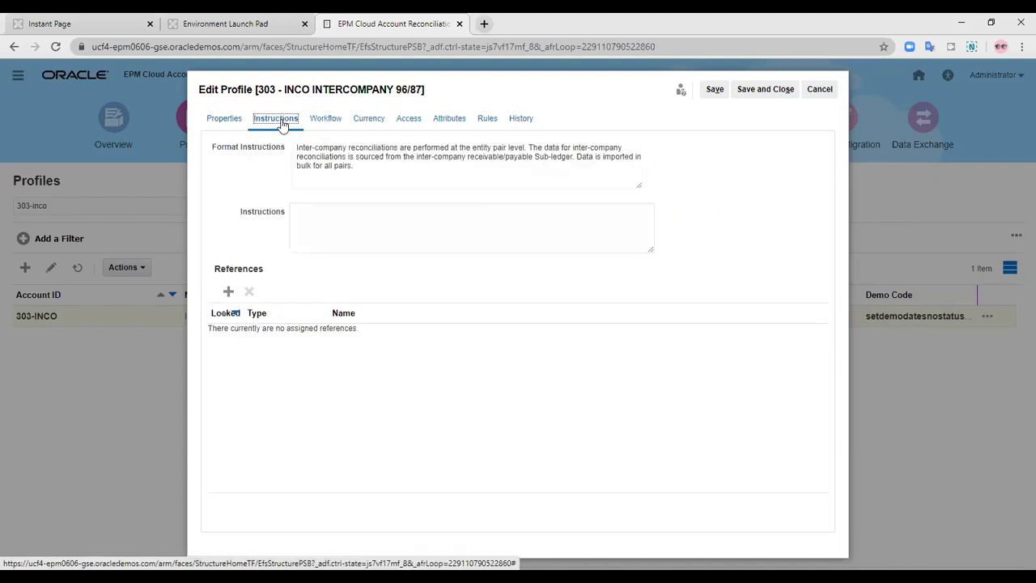
pyautogui.click(318, 120)
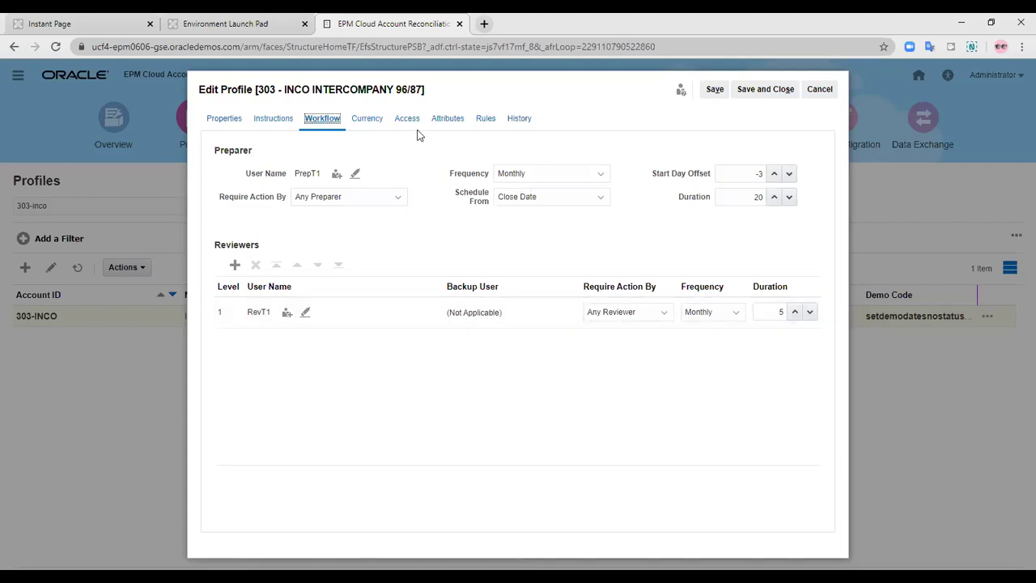
pyautogui.click(376, 121)
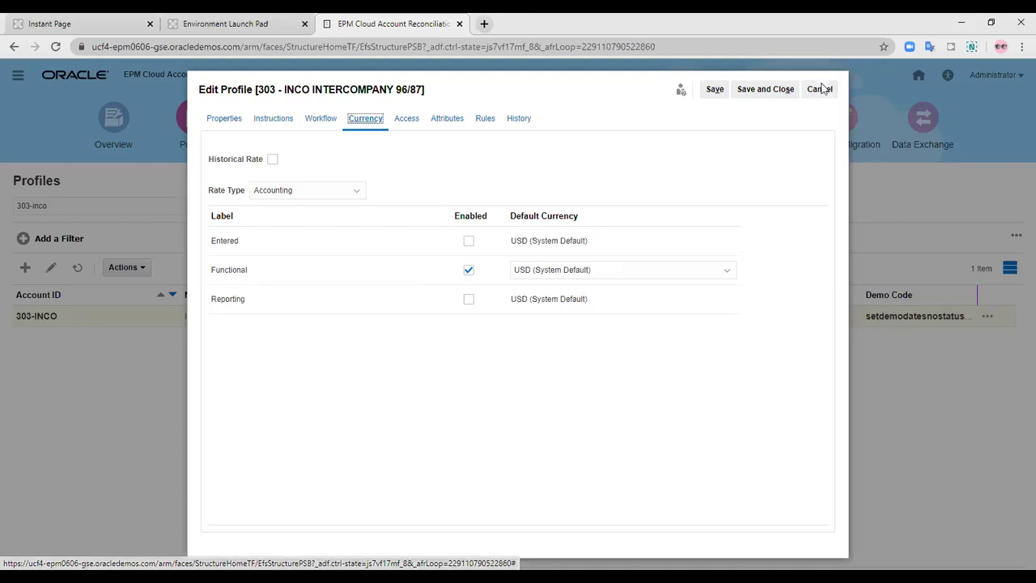
pyautogui.click(774, 89)
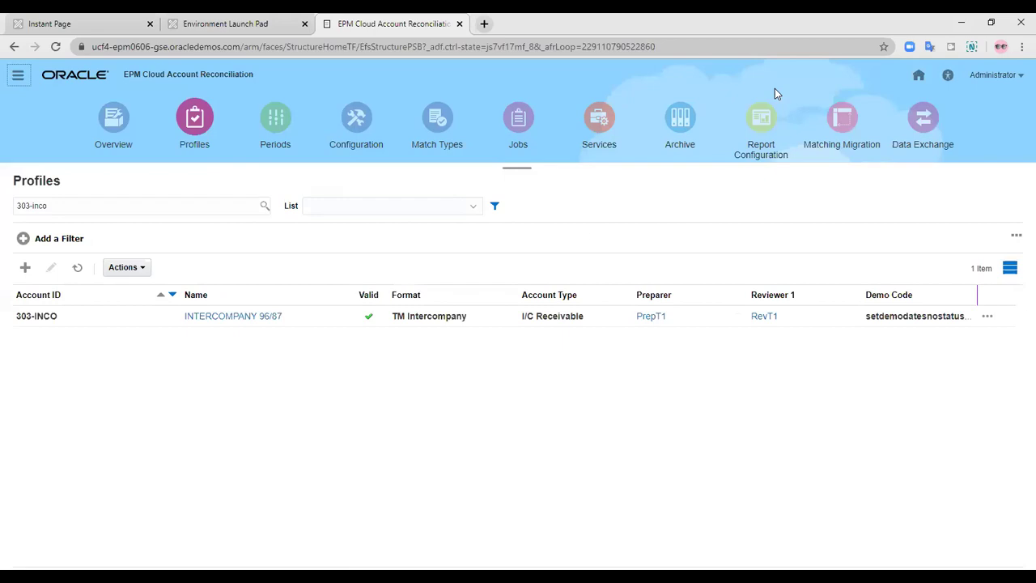
# Open the TM Intercompany format from the configuration's list of formats
pyautogui.click(366, 120)
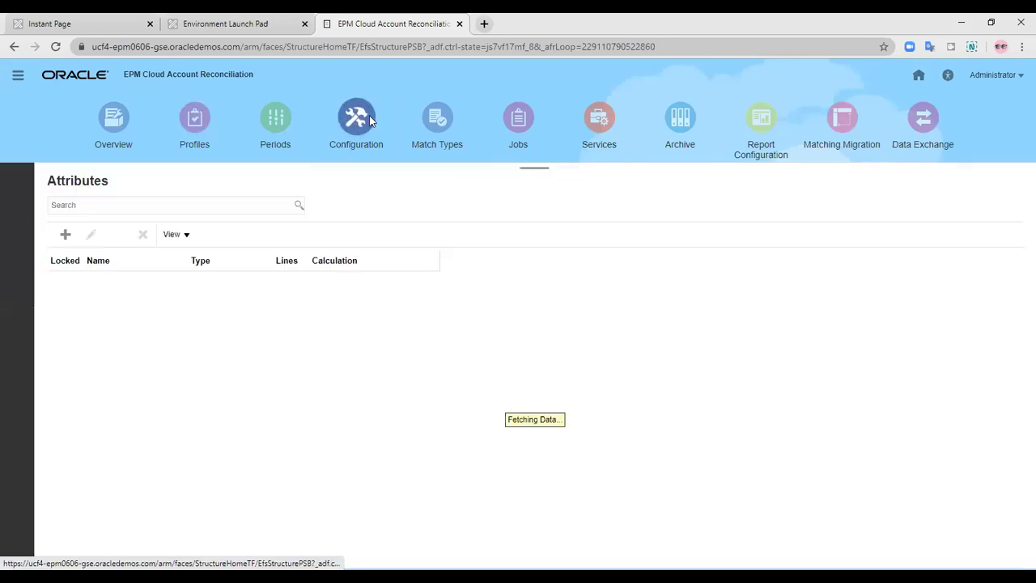
pyautogui.click(19, 374)
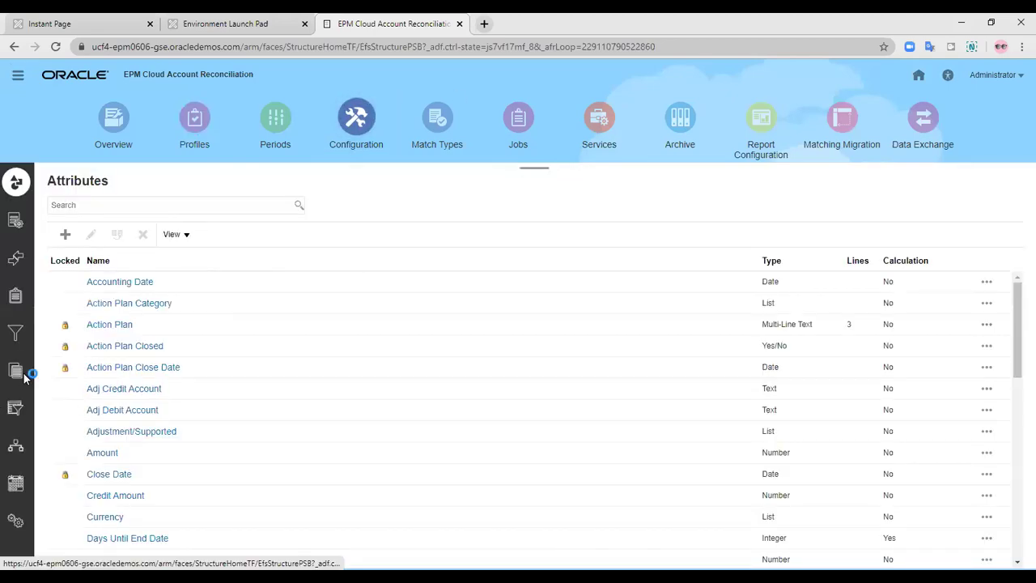
pyautogui.scroll(-5, 127, 433)
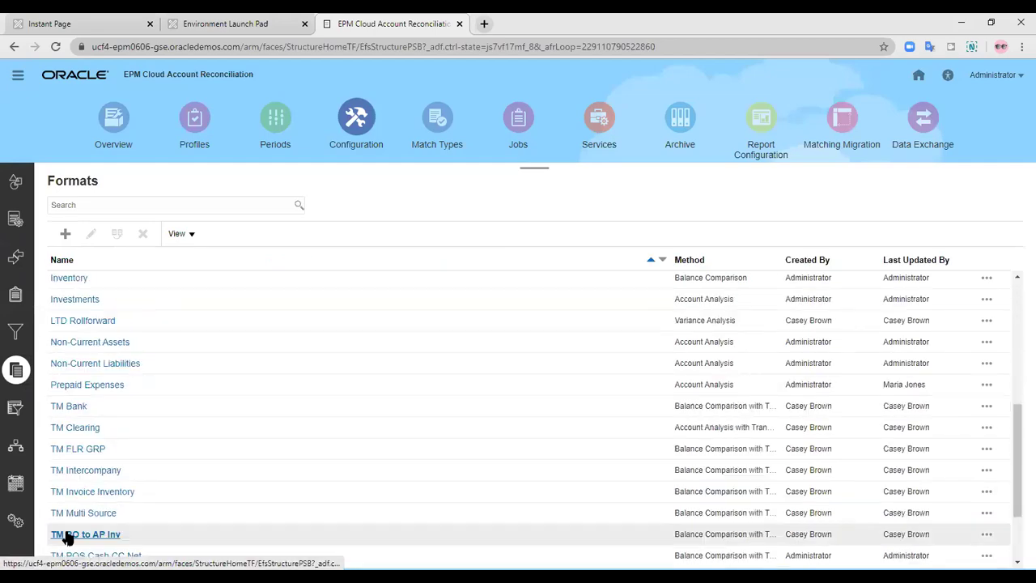
pyautogui.click(65, 471)
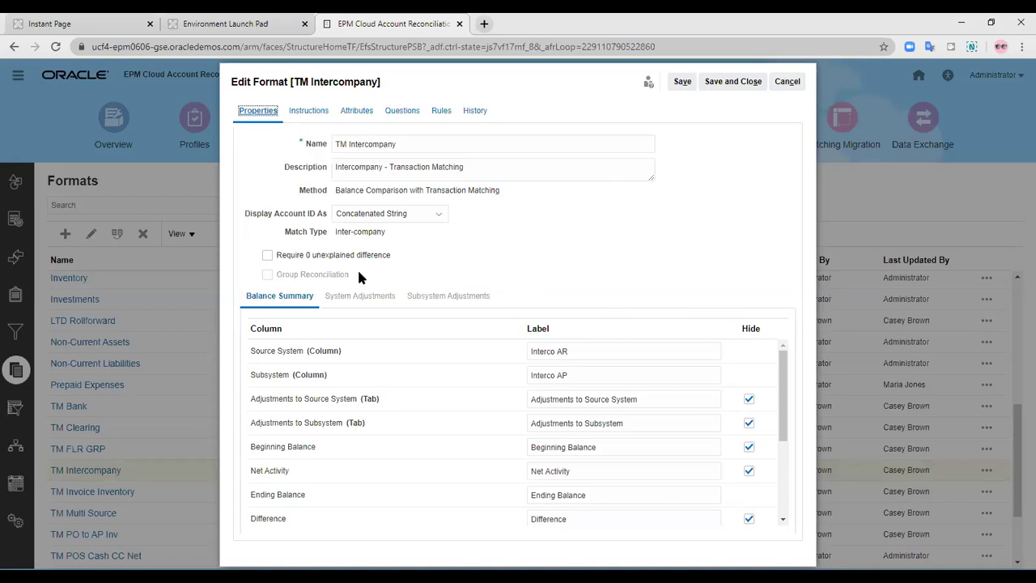
# Examine the TM Intercompany format's properties and balance summary rows, and save and close the format
pyautogui.scroll(-2, 455, 360)
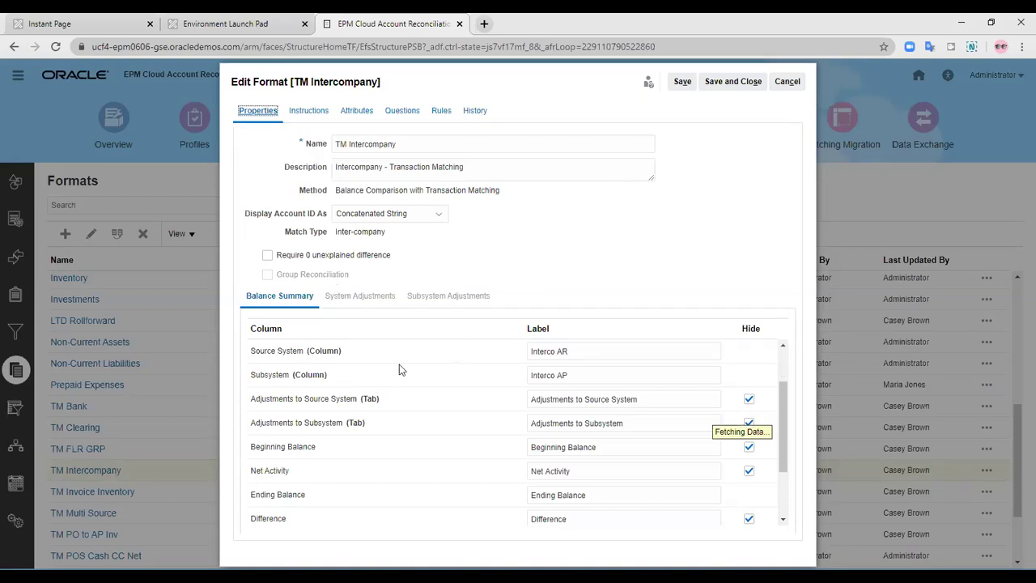
pyautogui.scroll(2, 327, 395)
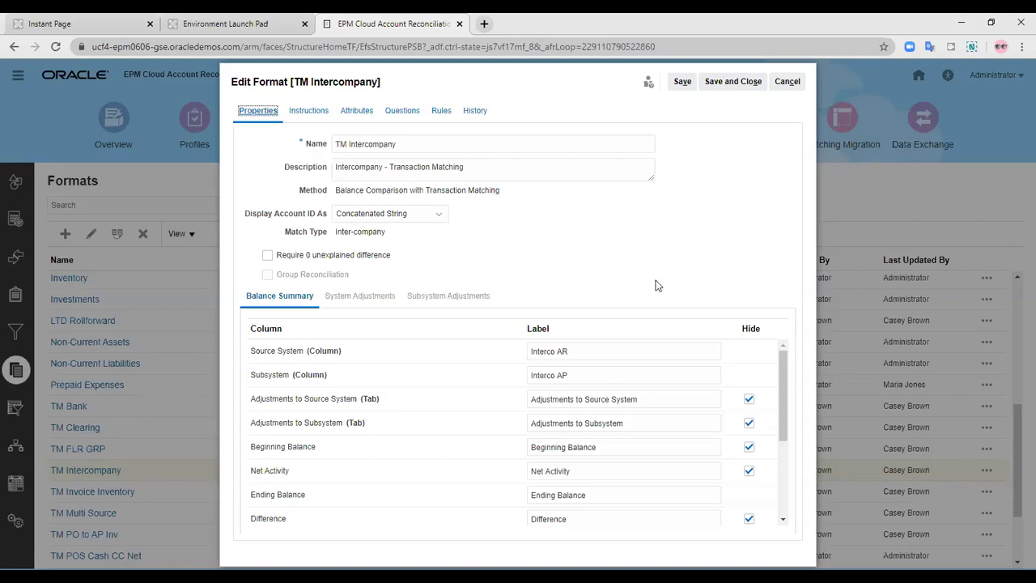
pyautogui.scroll(-3, 475, 460)
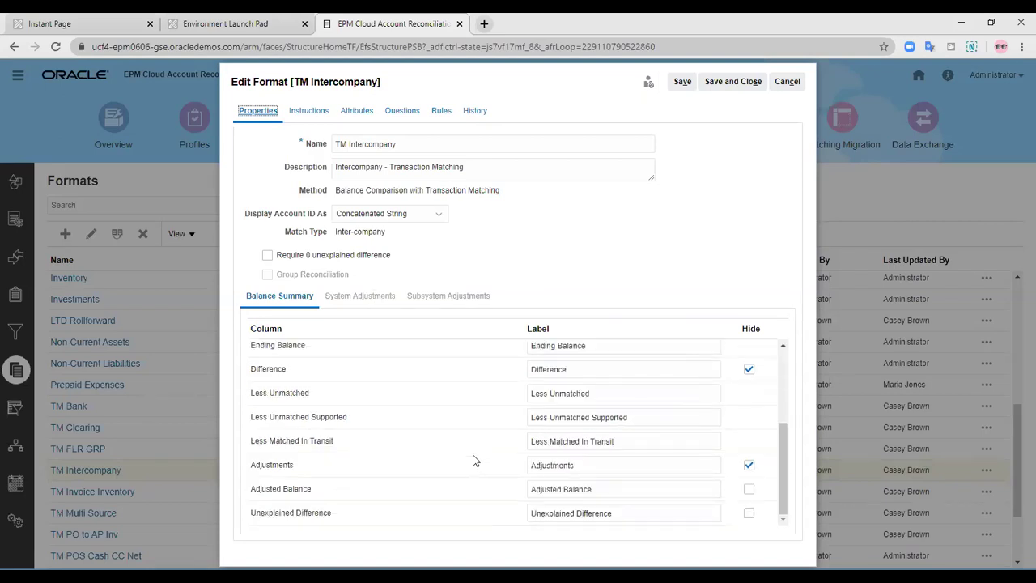
pyautogui.scroll(3, 475, 459)
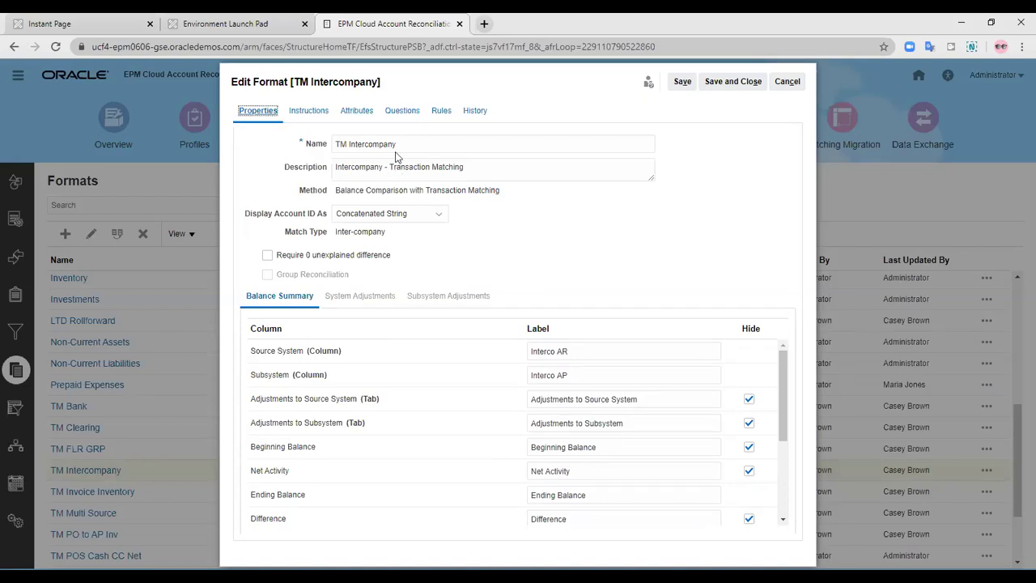
pyautogui.click(635, 217)
pyautogui.click(746, 83)
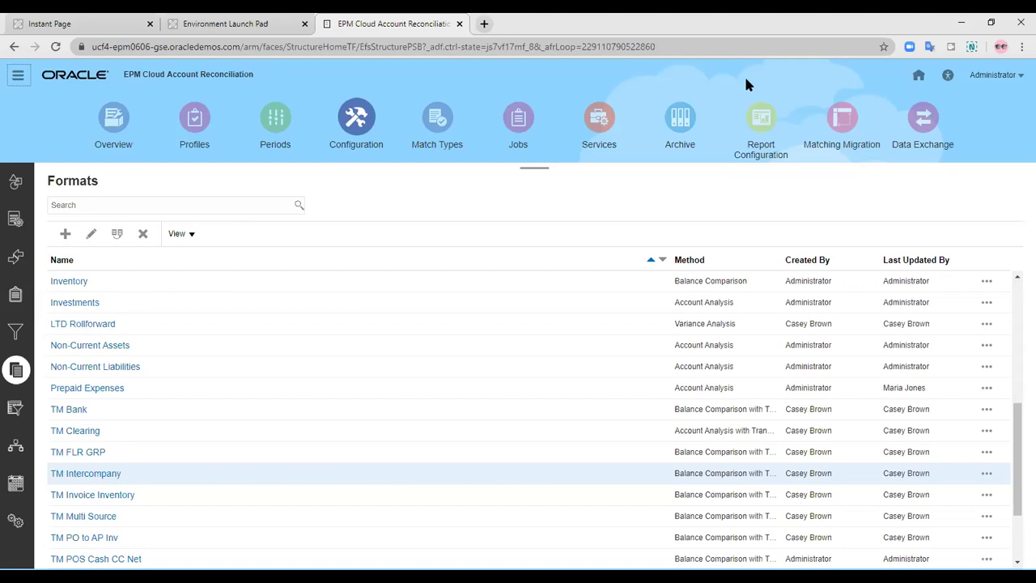
# Open the Intercompany match type and examine the properties and attributes of its AP data source
pyautogui.click(431, 121)
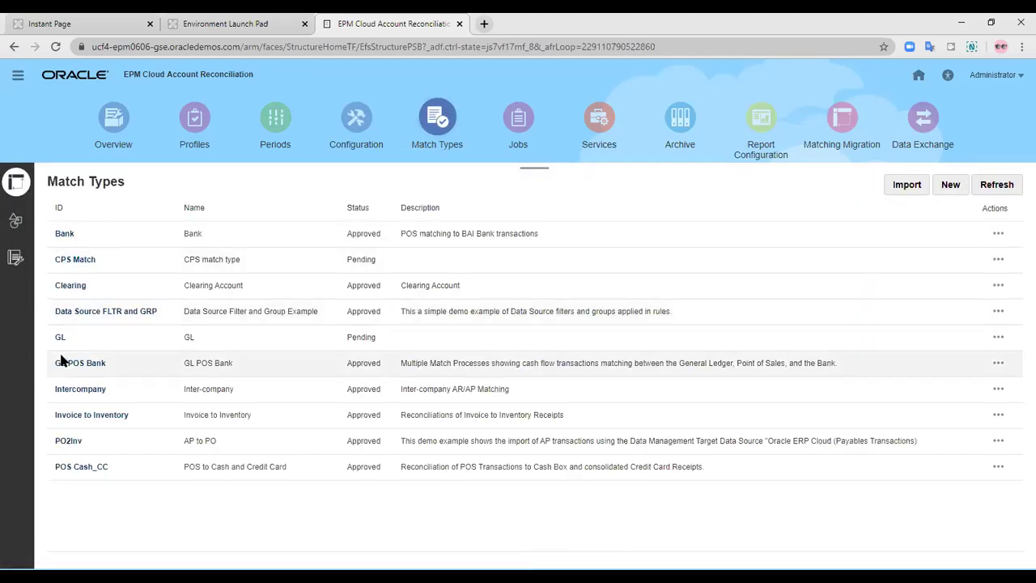
pyautogui.click(79, 390)
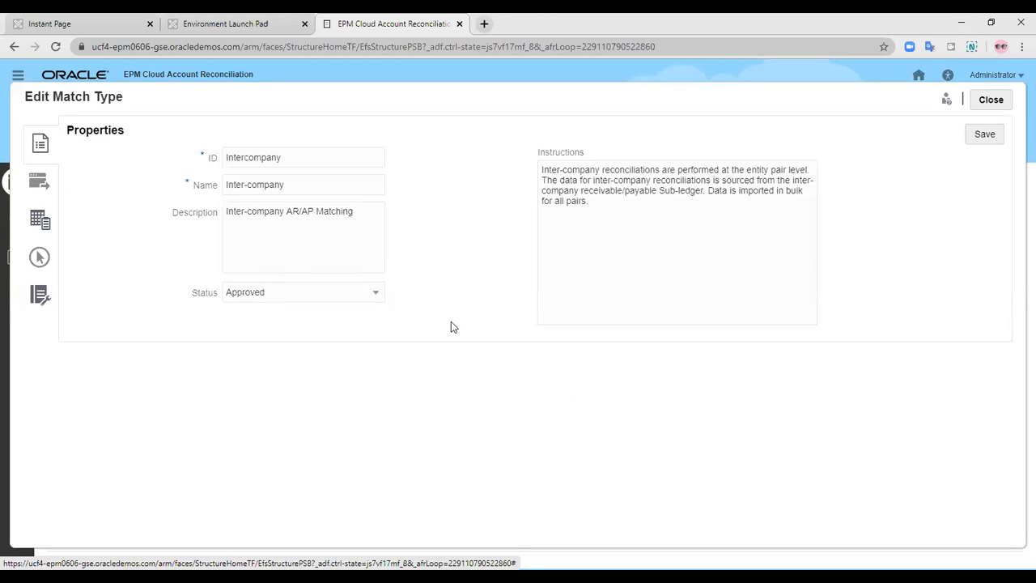
pyautogui.click(47, 184)
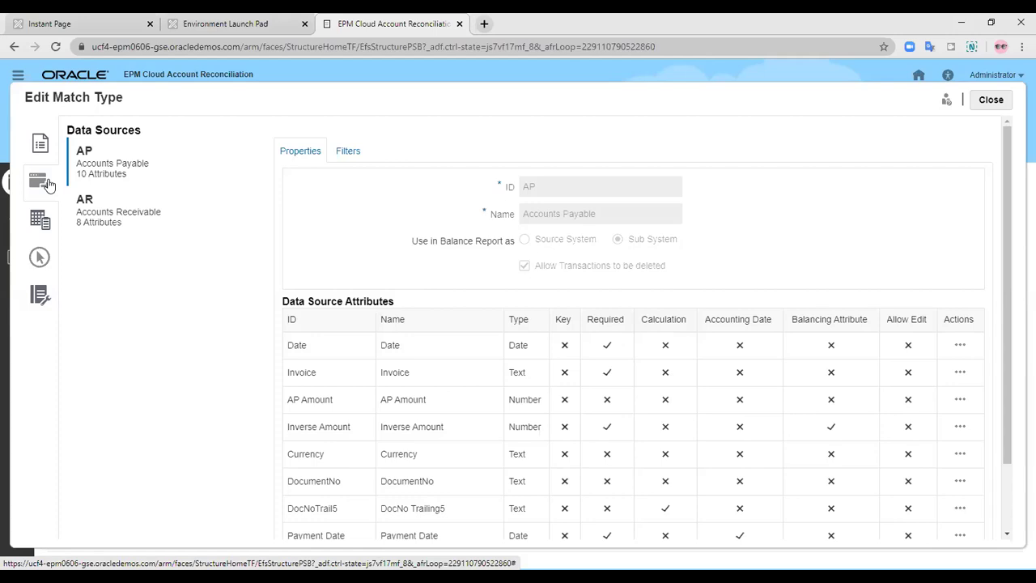
pyautogui.scroll(-2, 463, 351)
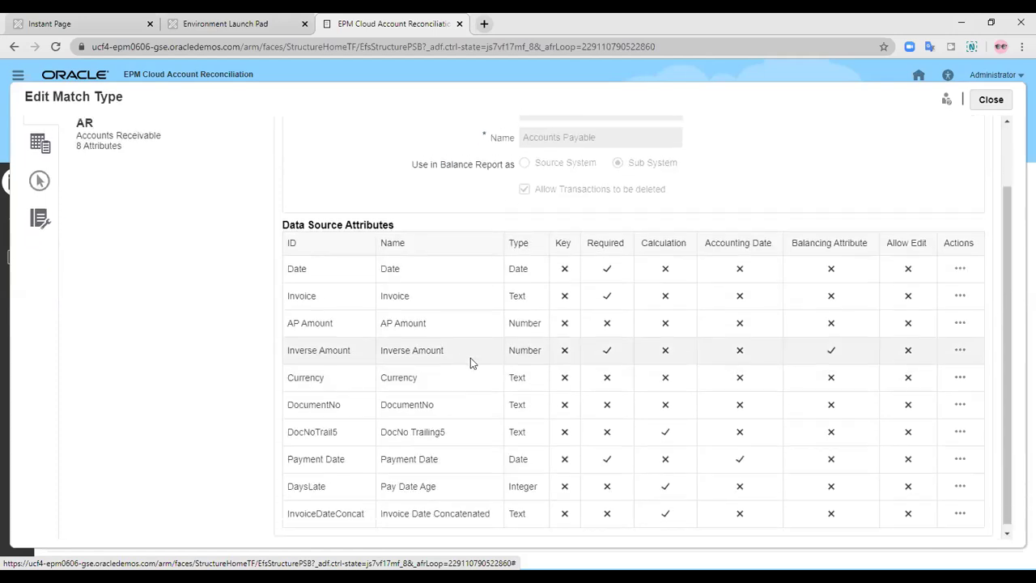
pyautogui.scroll(2, 470, 358)
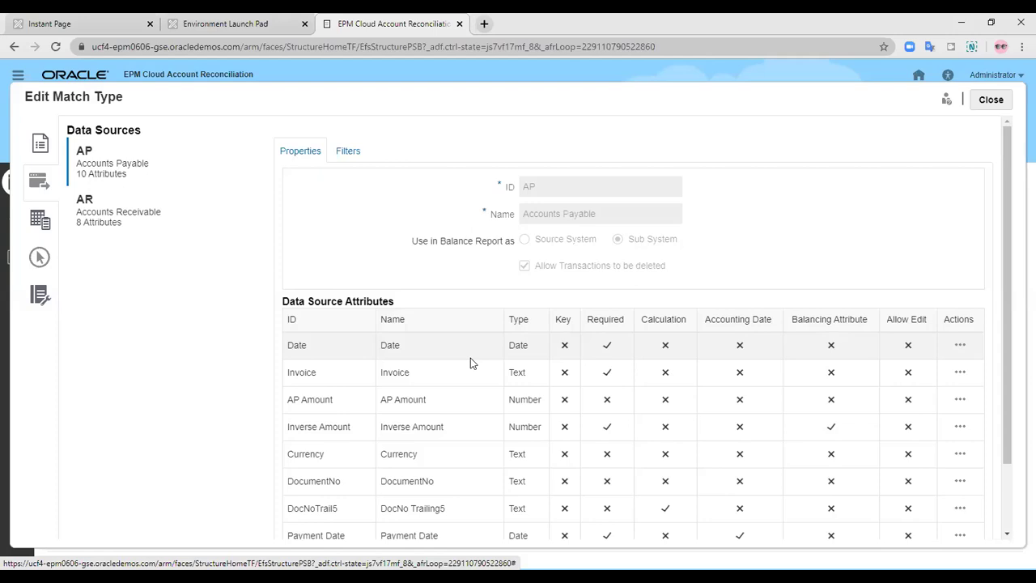
pyautogui.scroll(-2, 470, 358)
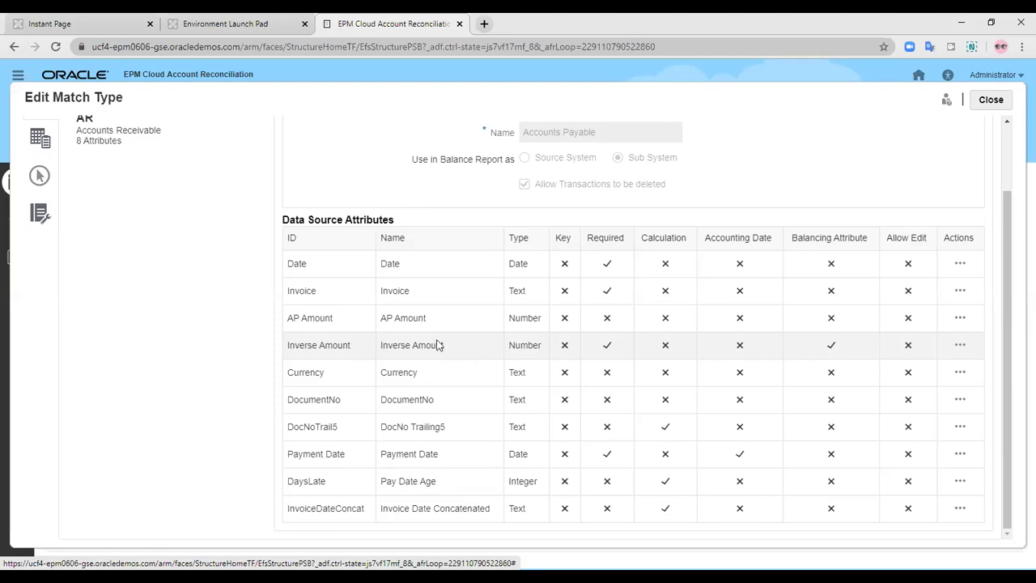
pyautogui.scroll(2, 316, 324)
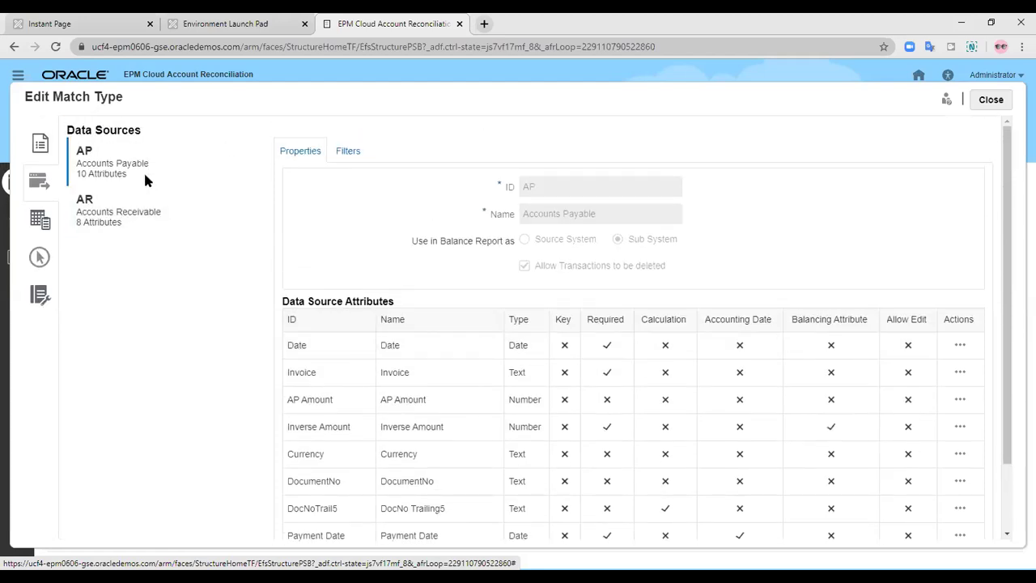
# Examine the properties and attributes of the match type's AR data source
pyautogui.click(91, 220)
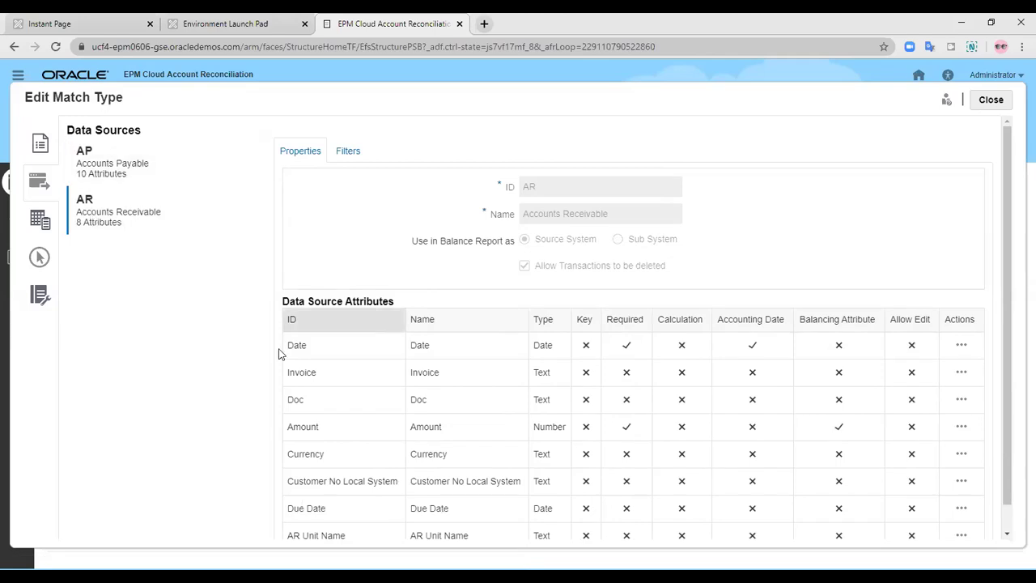
pyautogui.scroll(-1, 432, 402)
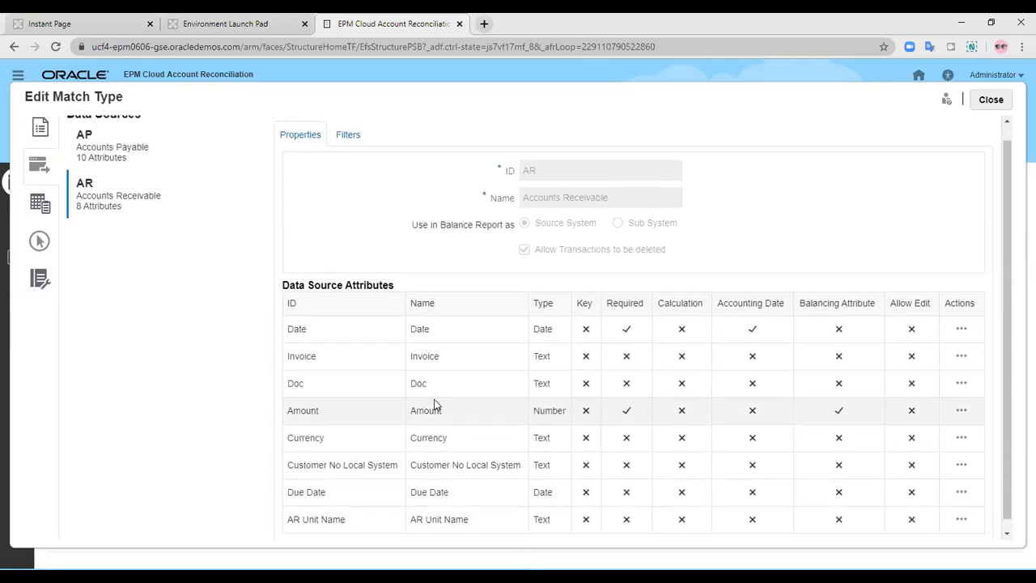
pyautogui.scroll(1, 434, 400)
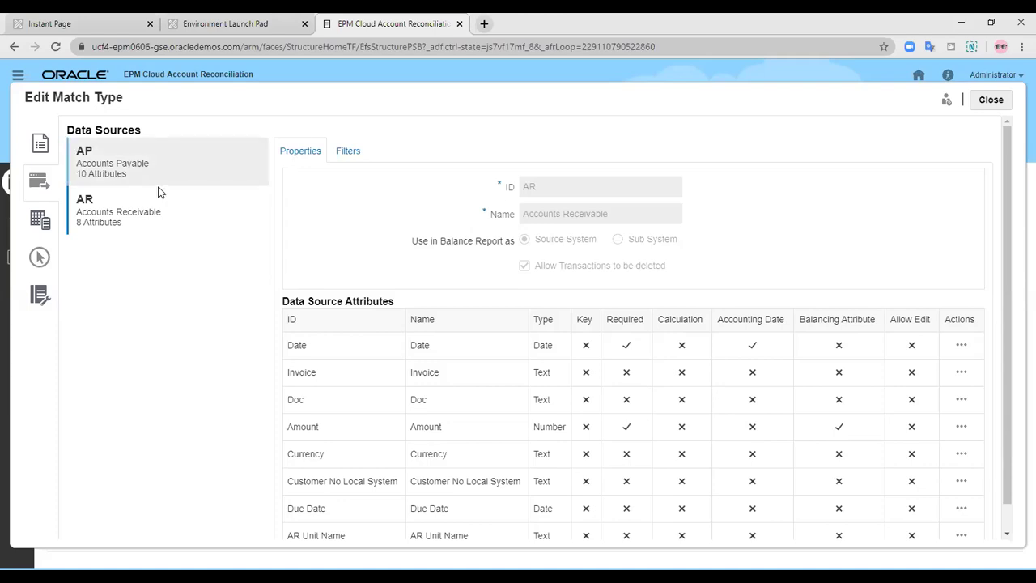
# Review the match type's adjustment transaction types, including Dispute, Currency Flux and Other
pyautogui.click(39, 222)
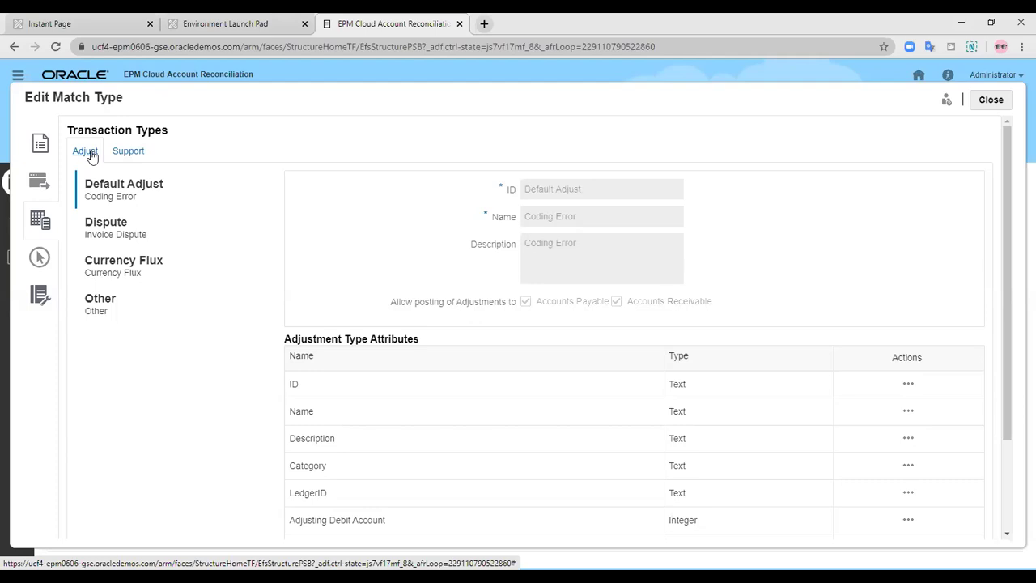
pyautogui.click(179, 223)
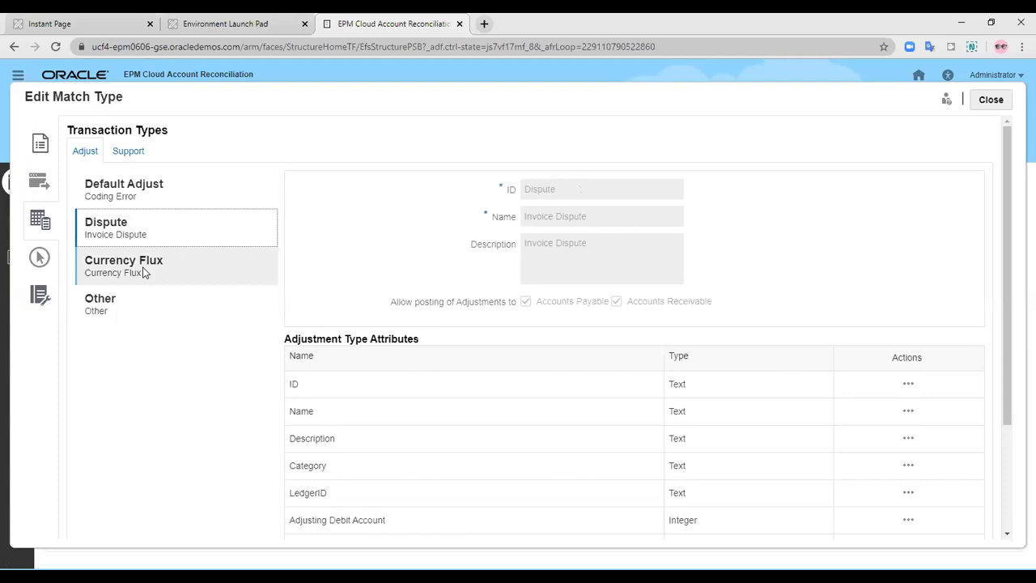
pyautogui.click(144, 274)
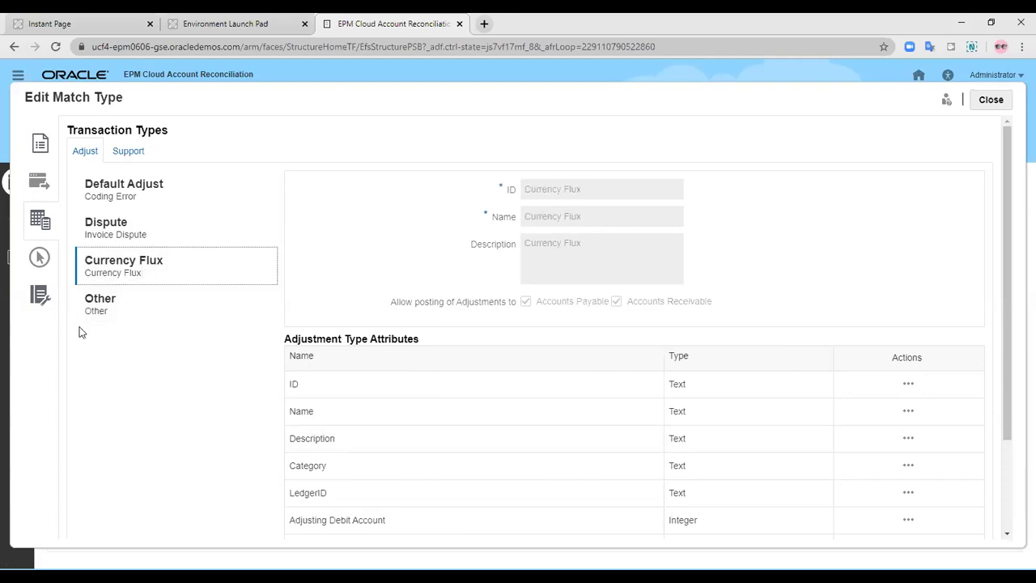
pyautogui.click(134, 306)
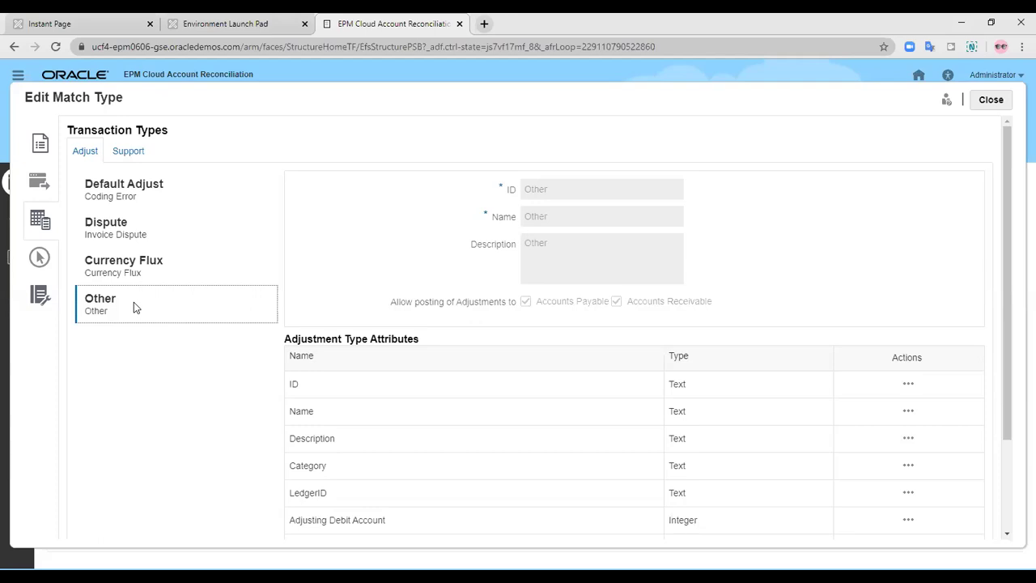
# Review the INTERCO match process properties and the journal attribute mapping for adjustments, and close the match type
pyautogui.click(41, 259)
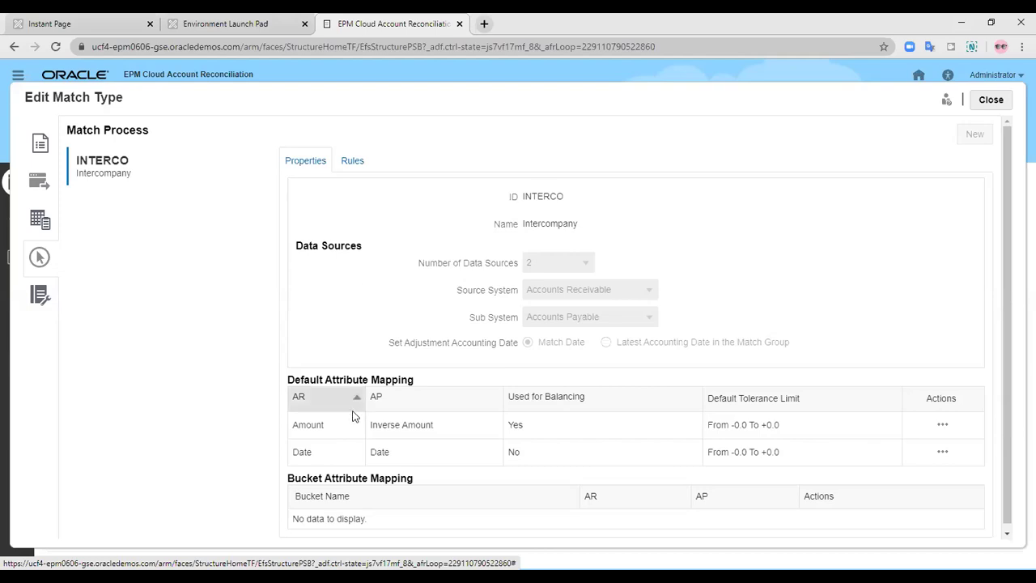
pyautogui.scroll(-1, 352, 418)
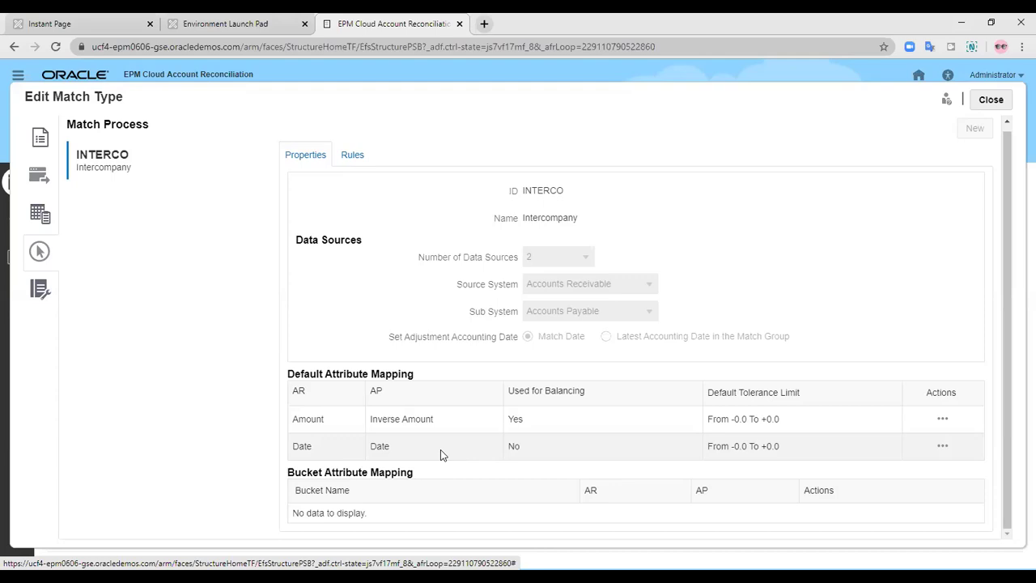
pyautogui.click(45, 293)
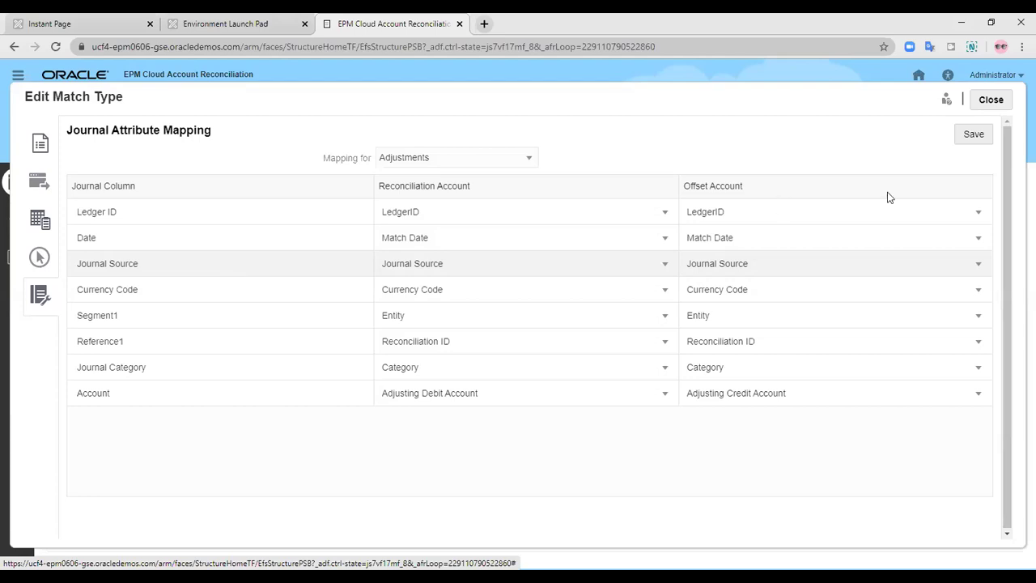
pyautogui.click(992, 100)
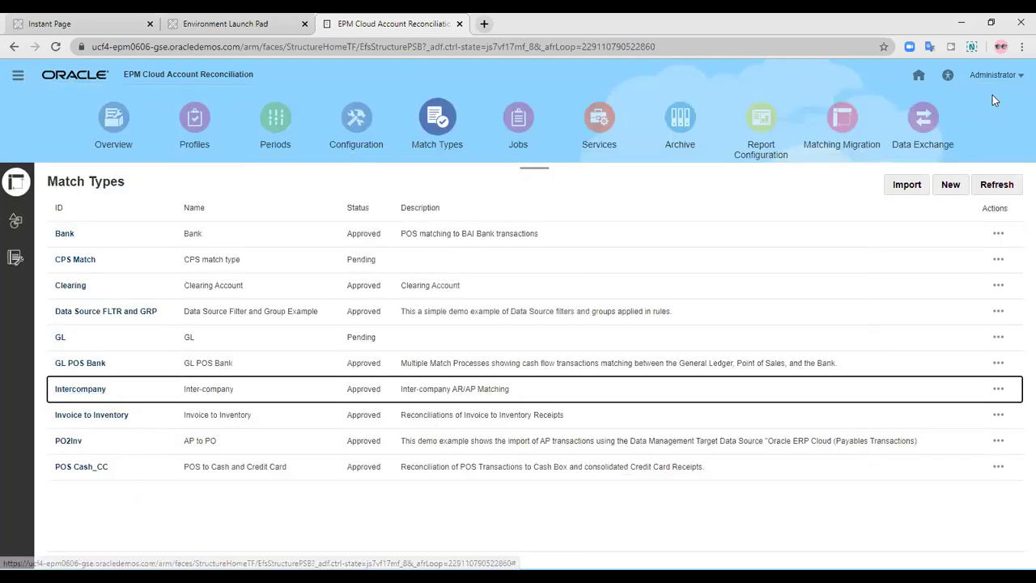
# Search the profiles for 303-inco
pyautogui.click(202, 120)
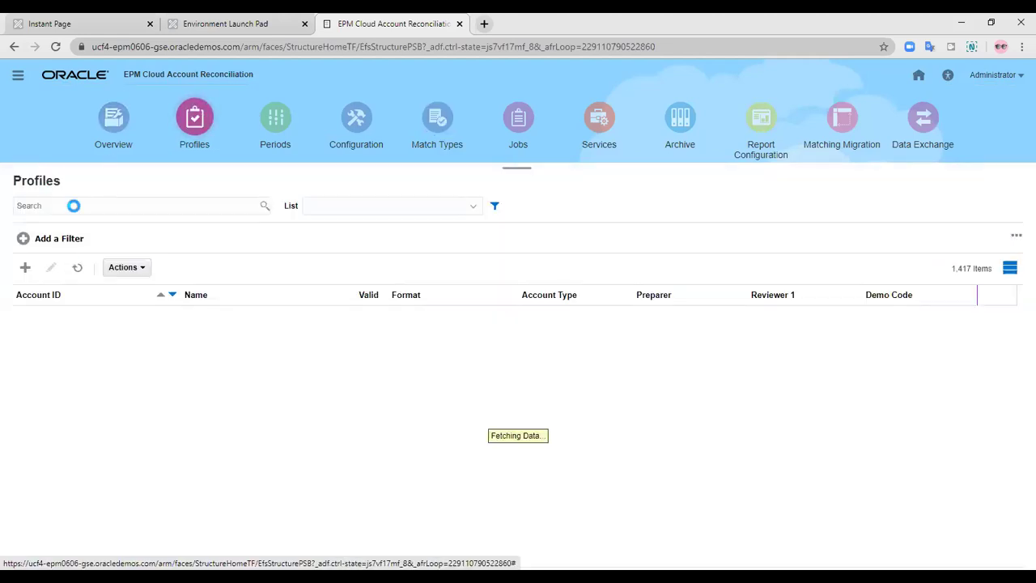
pyautogui.click(76, 205)
pyautogui.write('303')
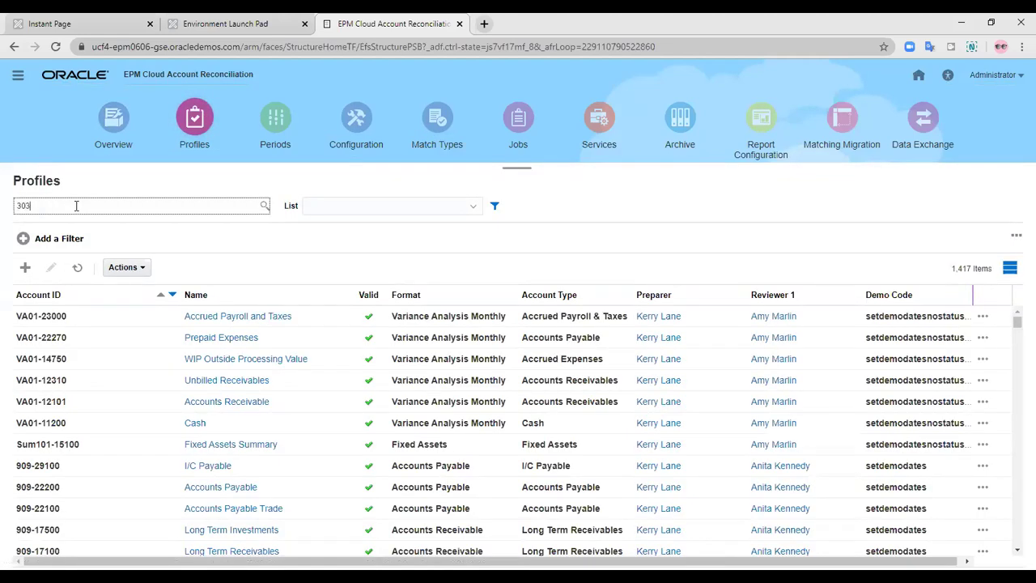
pyautogui.write('-inco')
pyautogui.press('Return')
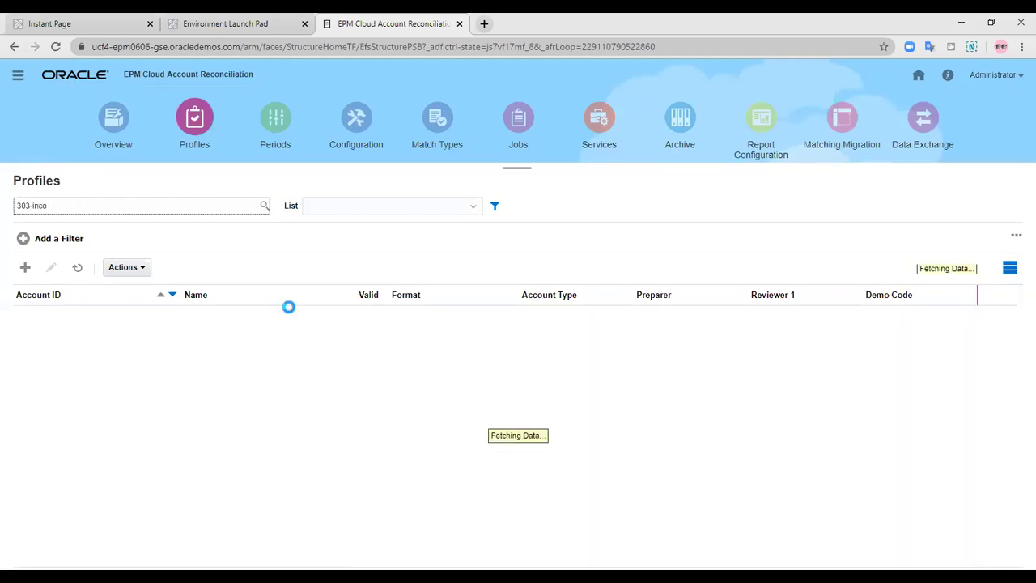
pyautogui.click(167, 317)
pyautogui.click(126, 267)
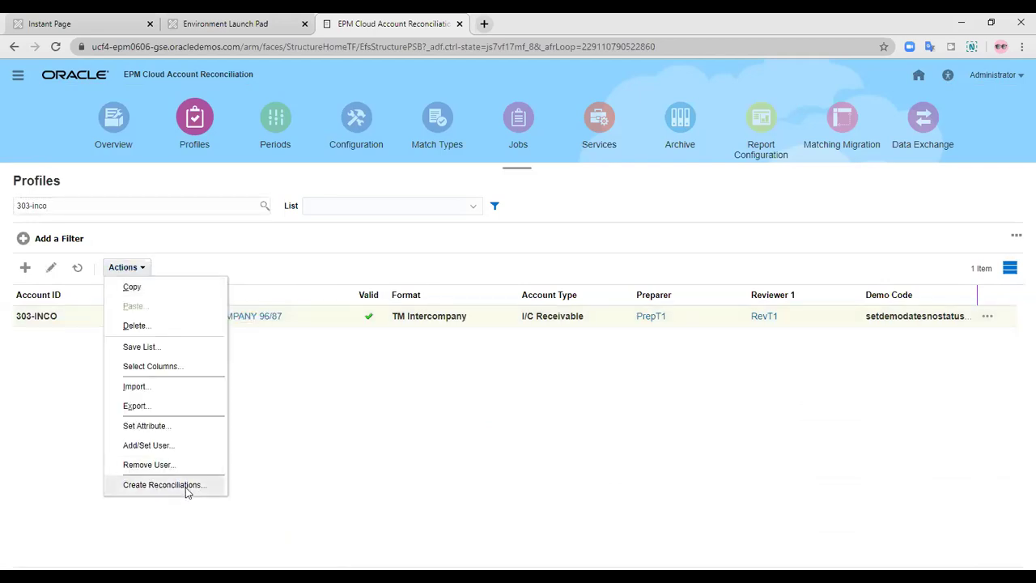
pyautogui.click(187, 487)
# Review the list of periods and their statuses, including April 2019
pyautogui.click(276, 121)
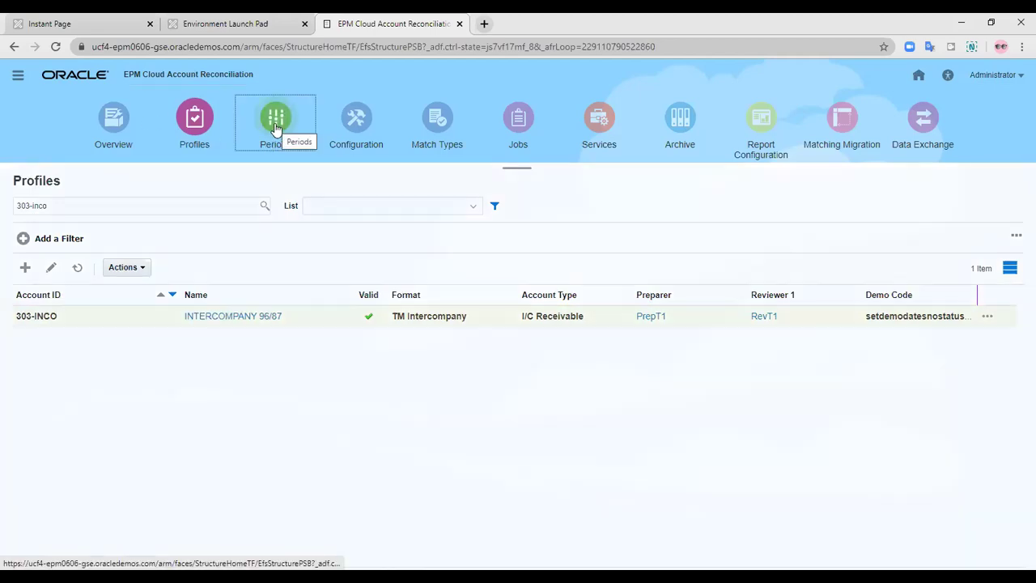
pyautogui.scroll(-1, 139, 418)
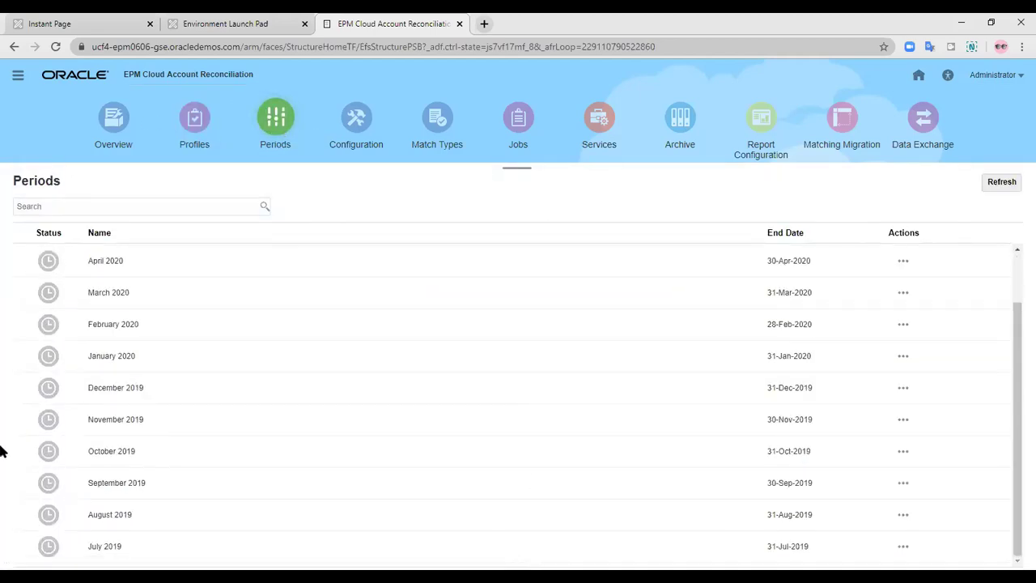
pyautogui.click(1003, 182)
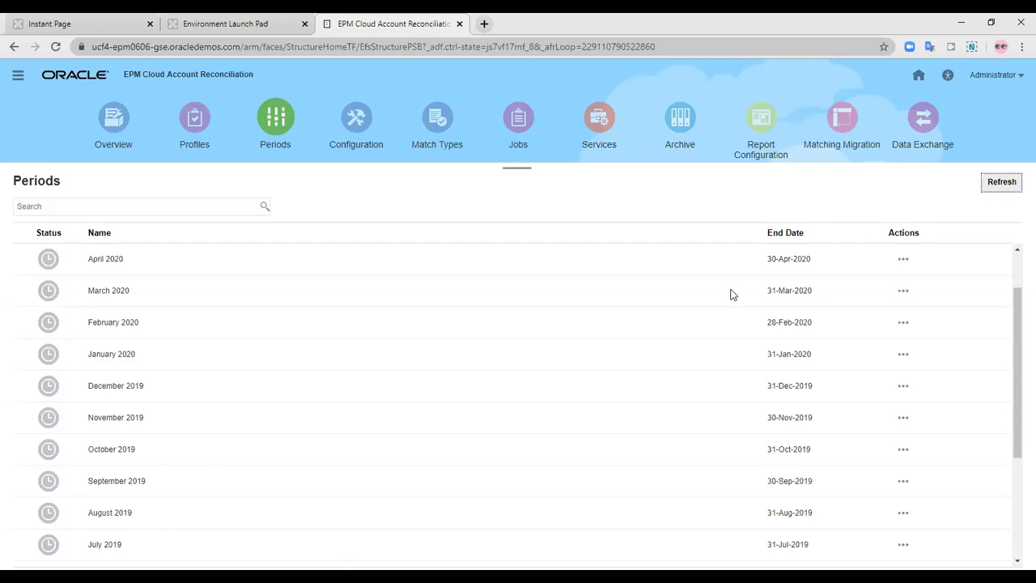
pyautogui.scroll(-3, 691, 509)
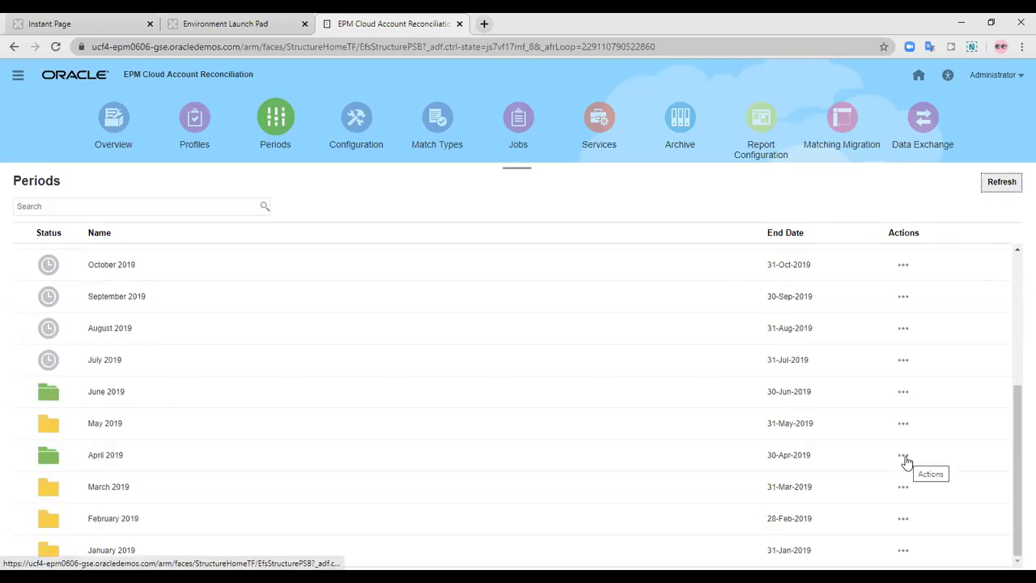
# Search the profiles for 303-inco and select the 303-INCO intercompany profile
pyautogui.click(190, 130)
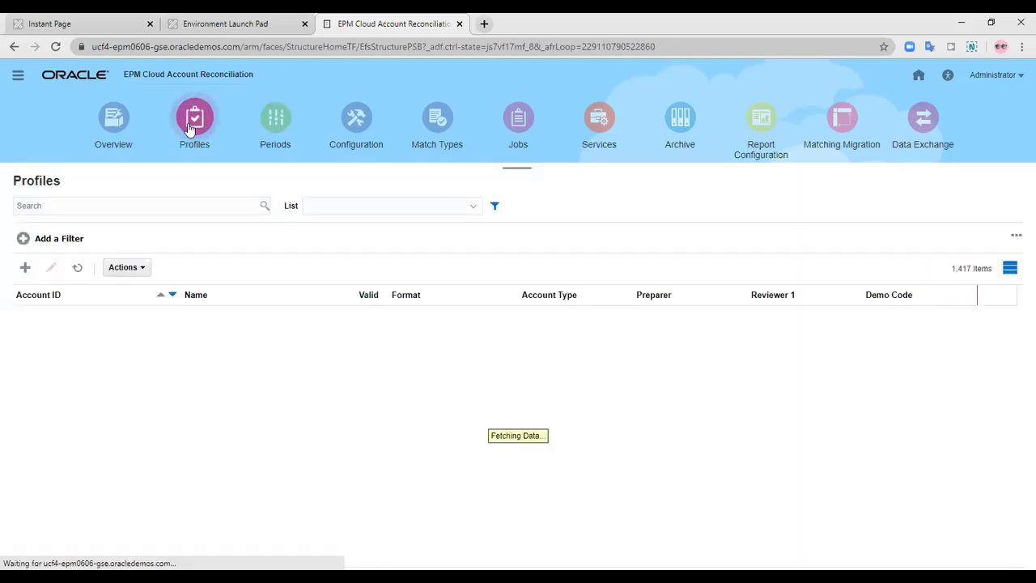
pyautogui.click(124, 207)
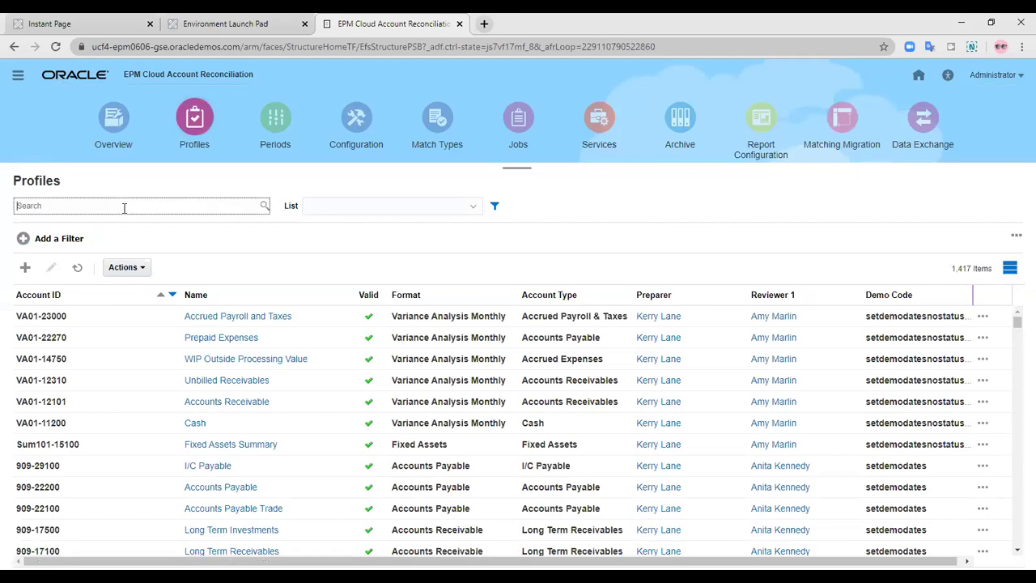
pyautogui.write('303-inco')
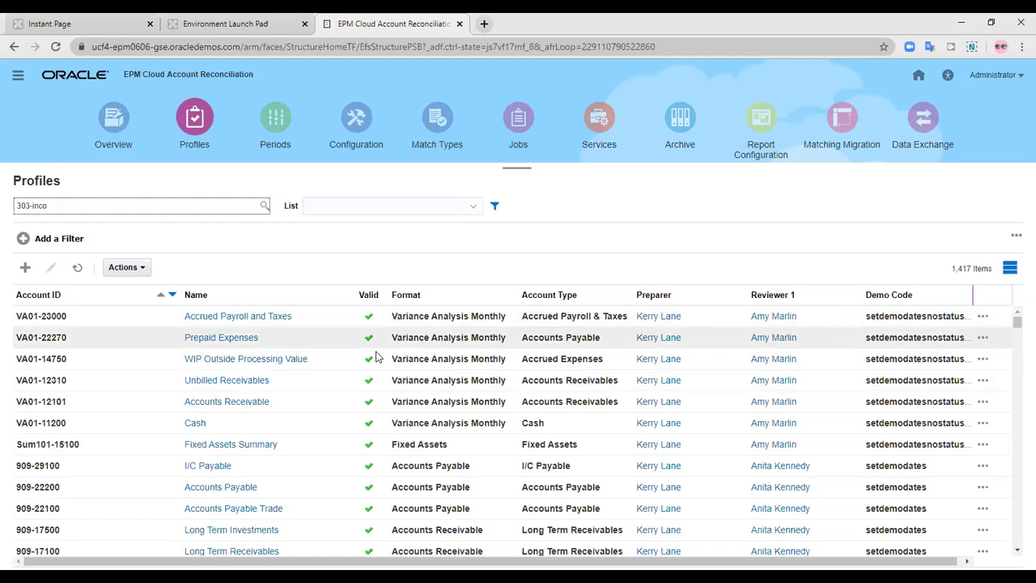
pyautogui.press('Return')
pyautogui.click(104, 323)
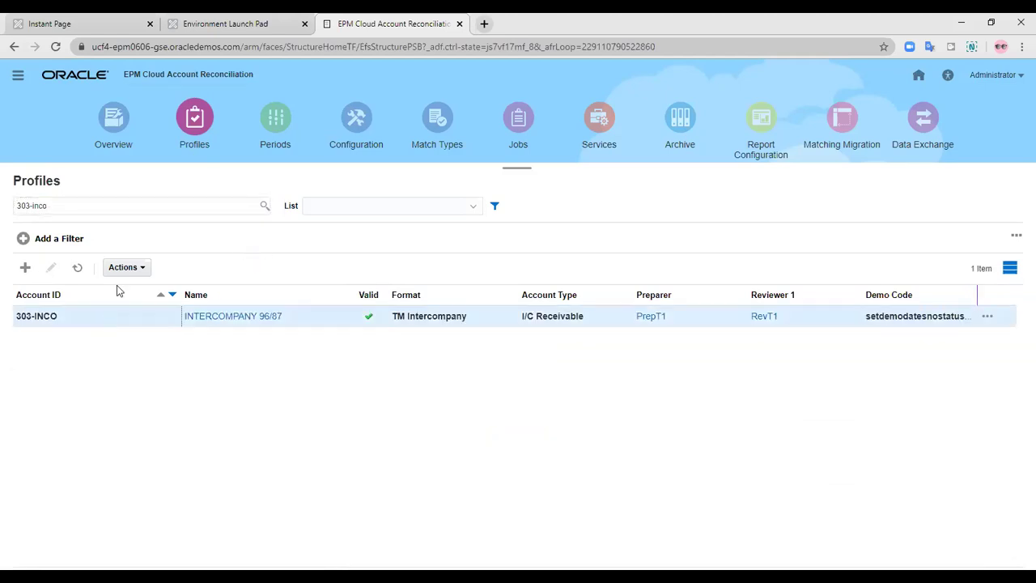
# Run Create Reconciliations on the 303-INCO profile for the April 2019 period, and close the results
pyautogui.click(133, 274)
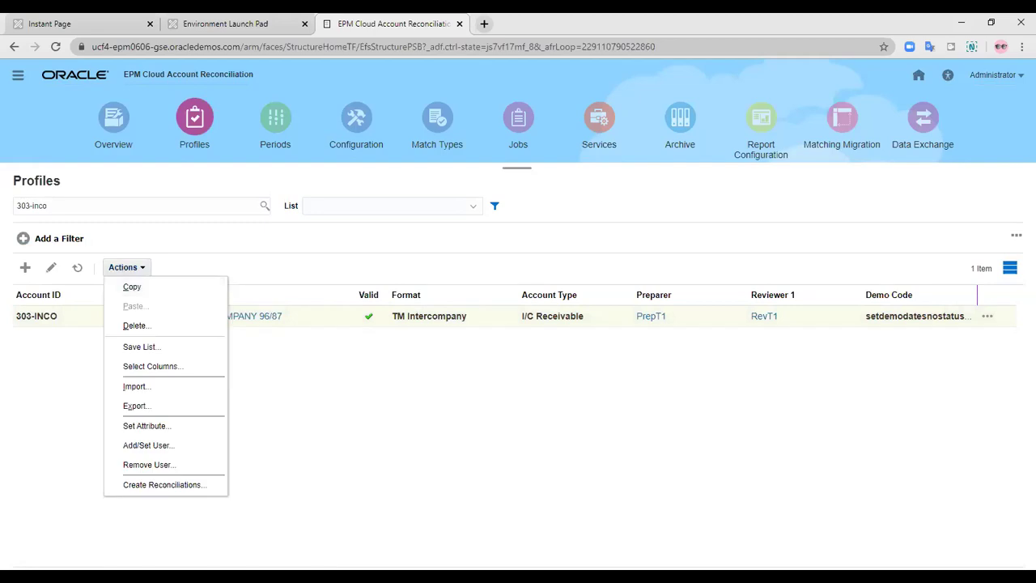
pyautogui.click(180, 481)
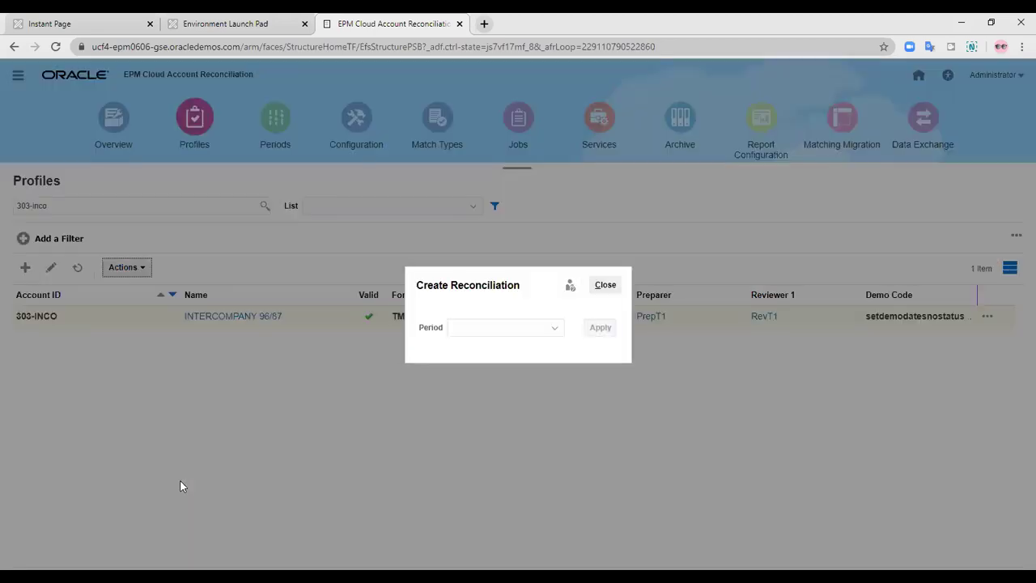
pyautogui.click(474, 327)
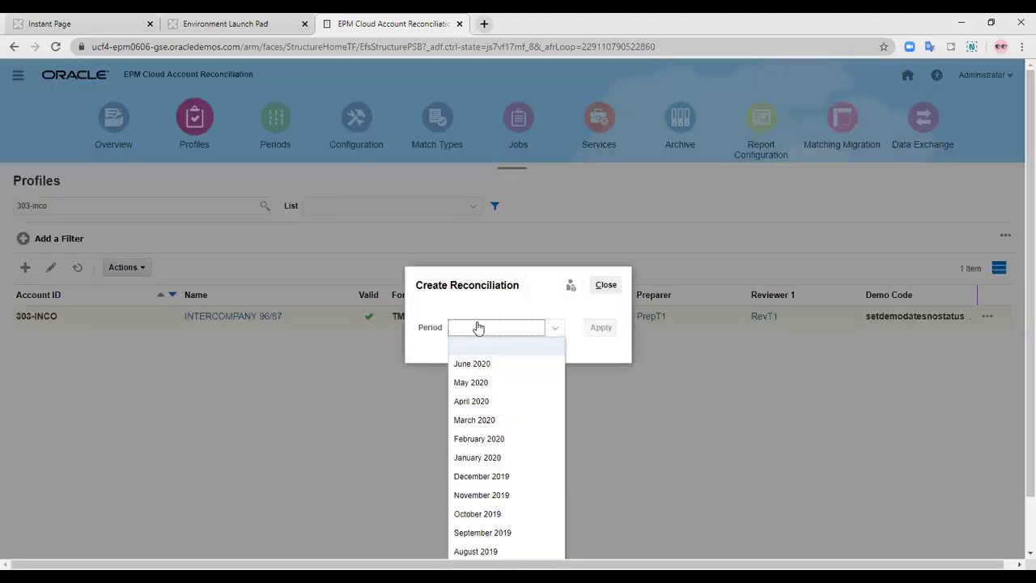
pyautogui.click(486, 545)
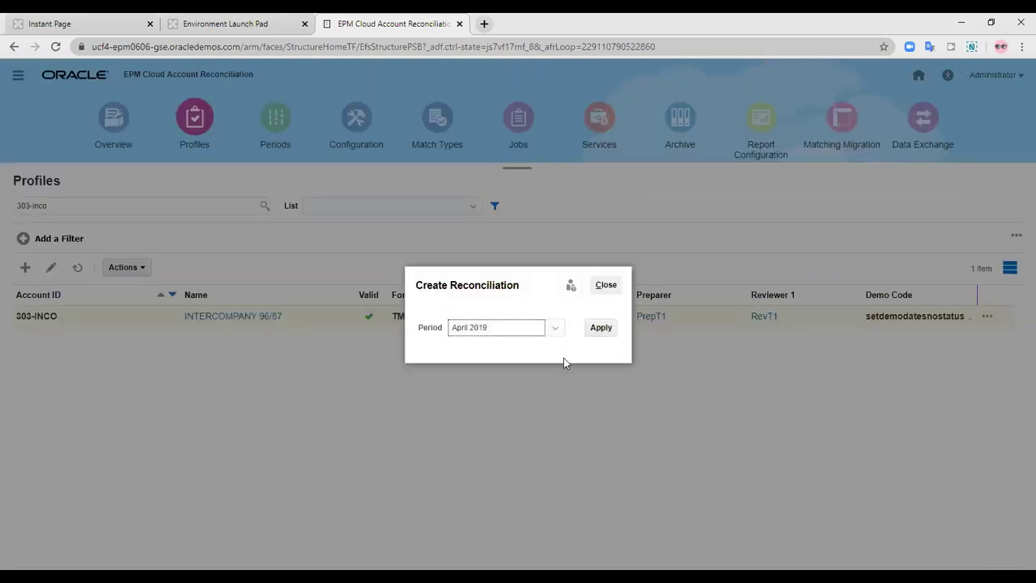
pyautogui.click(599, 329)
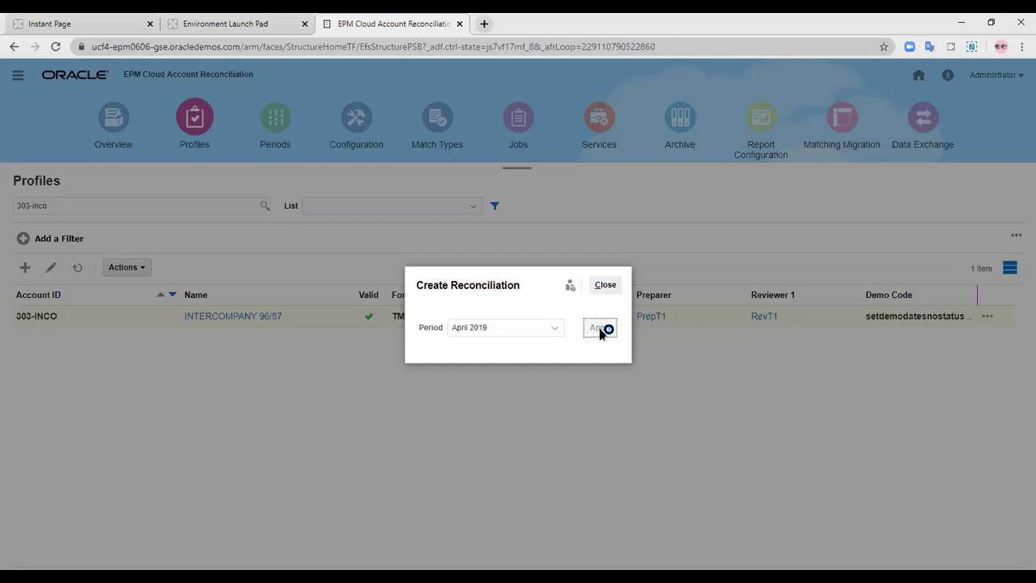
pyautogui.click(693, 283)
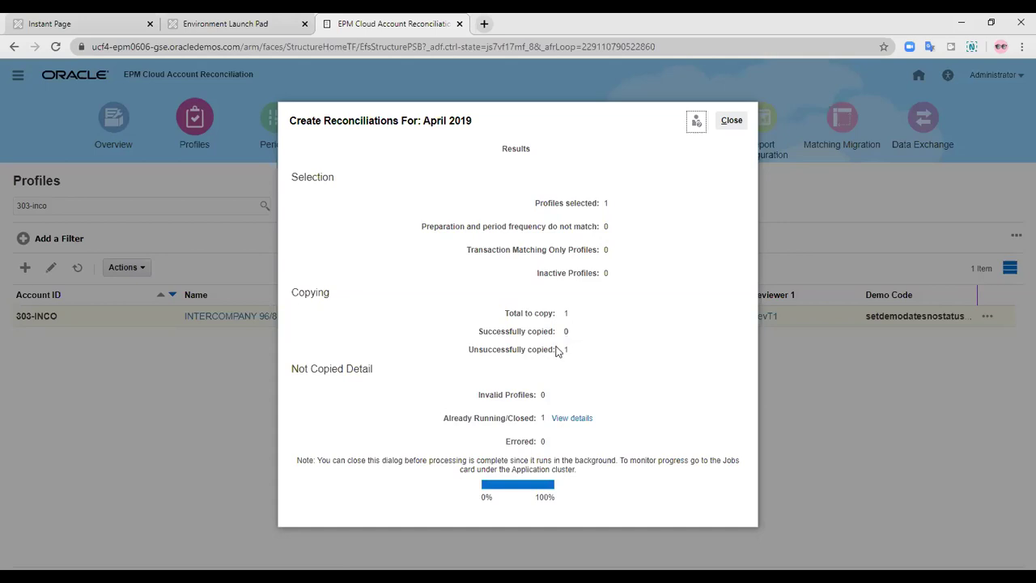
pyautogui.click(723, 123)
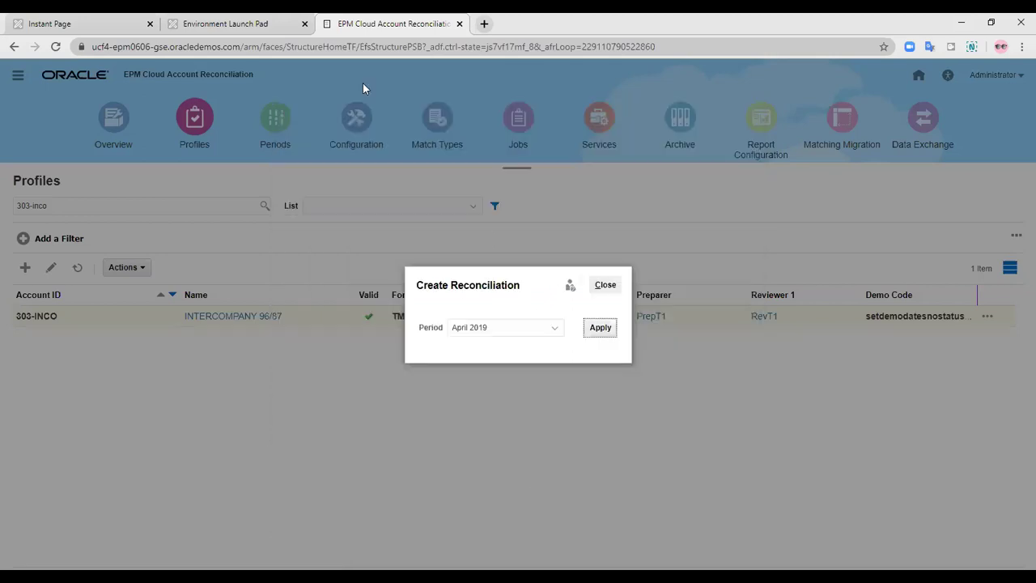
pyautogui.click(603, 286)
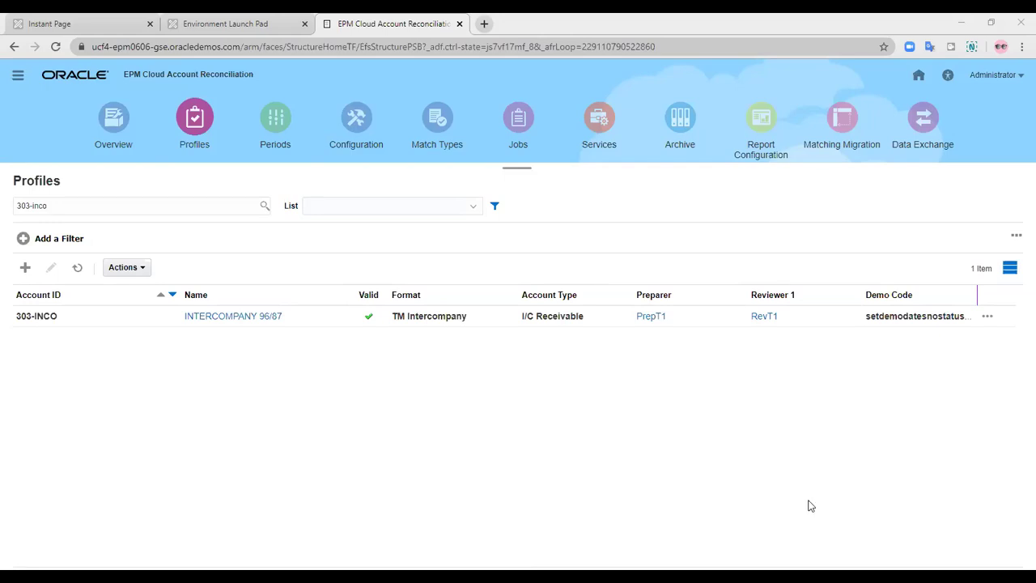
# Switch to Excel and examine the column headers of the accounts payable data in arcsdata 22, enlarged to 160%
pyautogui.hotkey('alt', 'Tab')
pyautogui.click(1002, 562)
pyautogui.click(1001, 562)
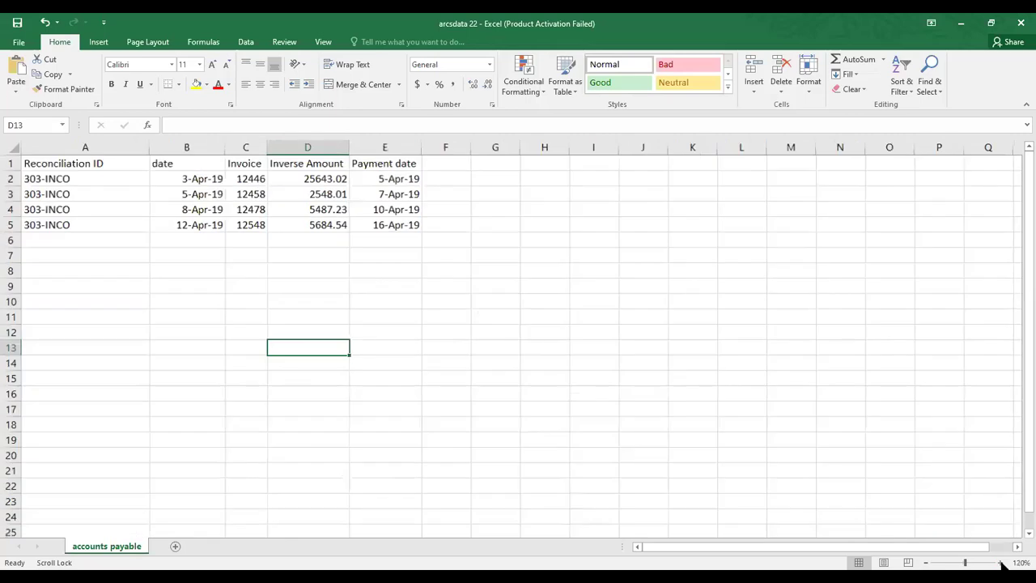
pyautogui.click(1002, 562)
pyautogui.click(1002, 563)
pyautogui.click(1002, 562)
pyautogui.click(1002, 562)
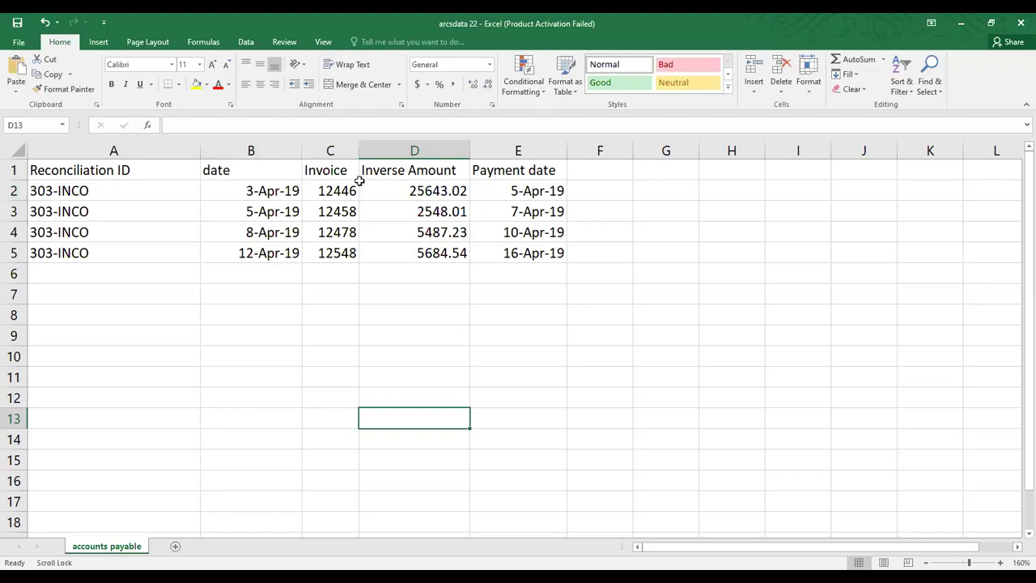
pyautogui.moveTo(169, 171); pyautogui.dragTo(496, 170)
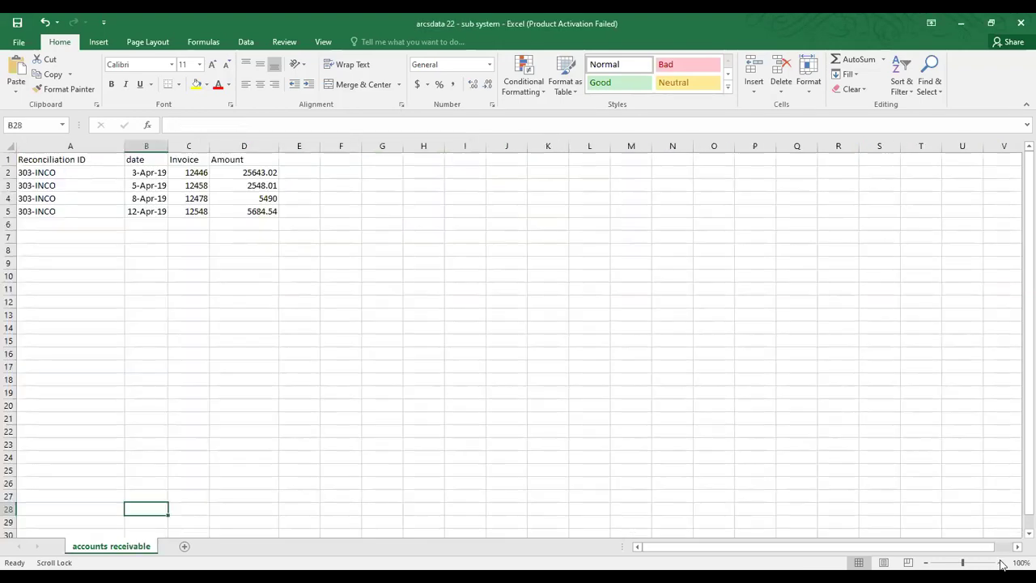
# Examine the accounts receivable data in the arcsdata 22 - sub system workbook, enlarged to 160%
pyautogui.scroll(-3, 750, 413)
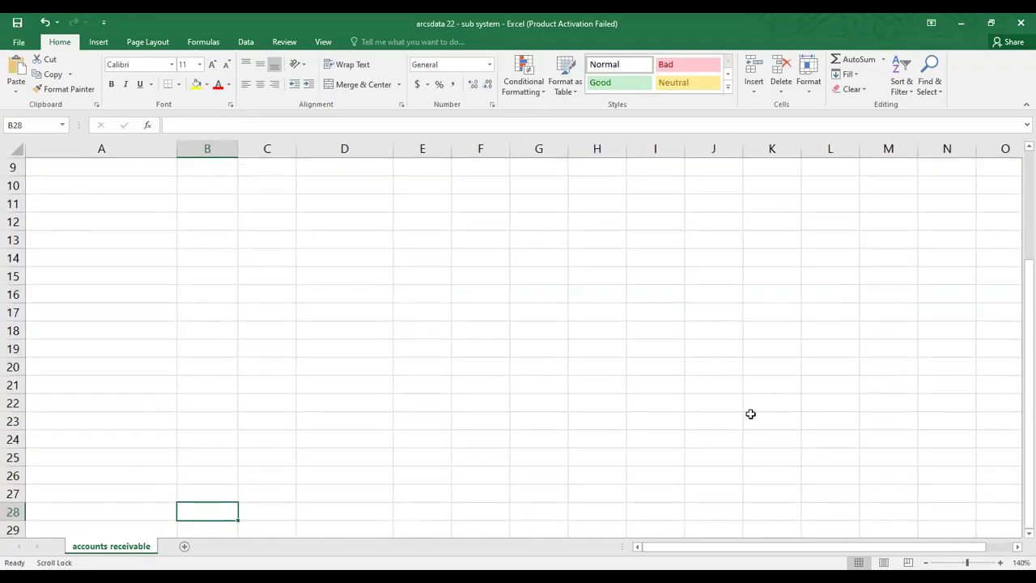
pyautogui.scroll(3, 750, 414)
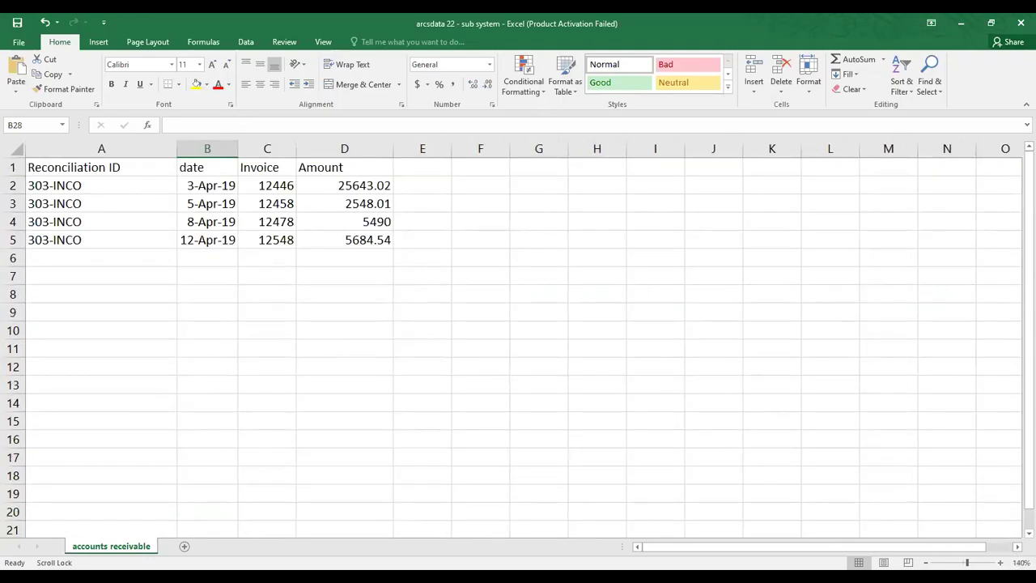
pyautogui.keyDown('ctrl'); pyautogui.scroll(2, 617, 368); pyautogui.keyUp('ctrl')
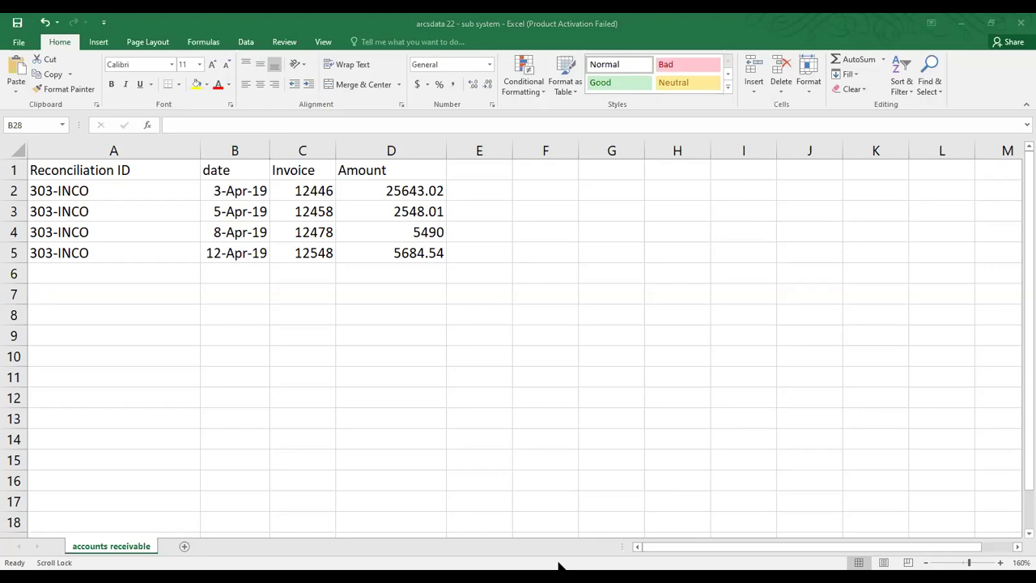
# Switch back to Account Reconciliation in the browser and start Import Transactions from the Transaction Matching jobs
pyautogui.hotkey('alt', 'Tab')
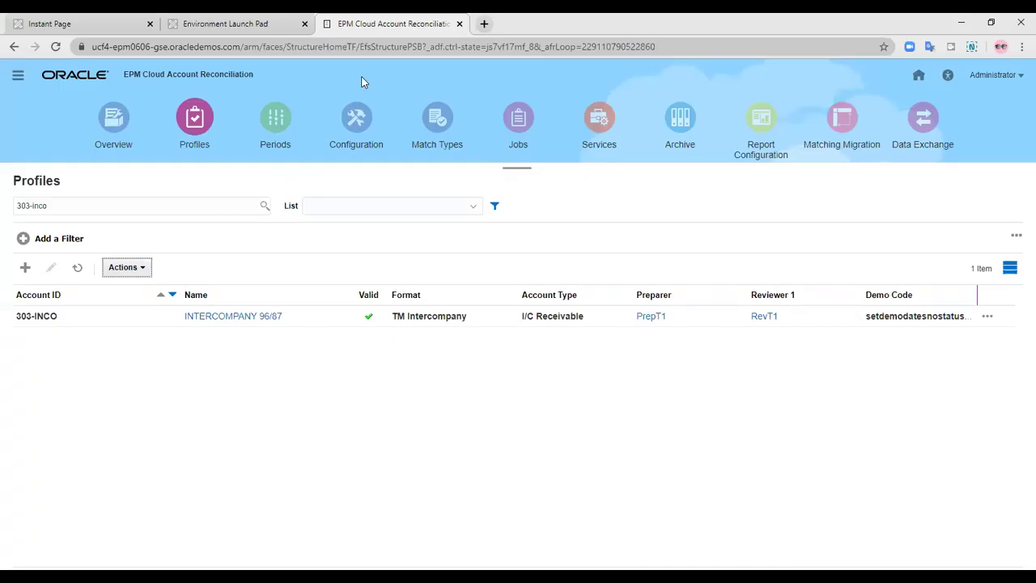
pyautogui.click(519, 129)
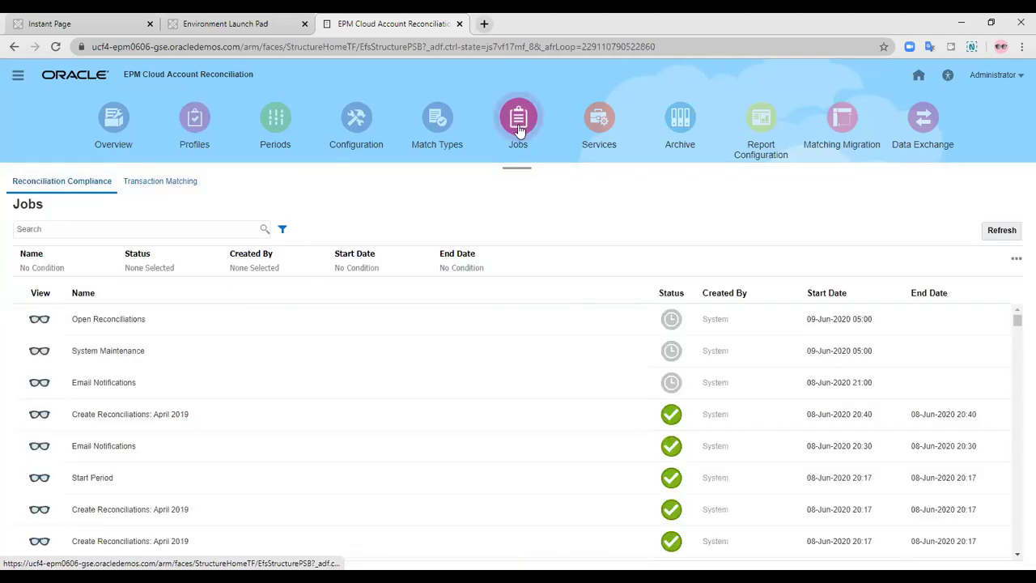
pyautogui.click(185, 181)
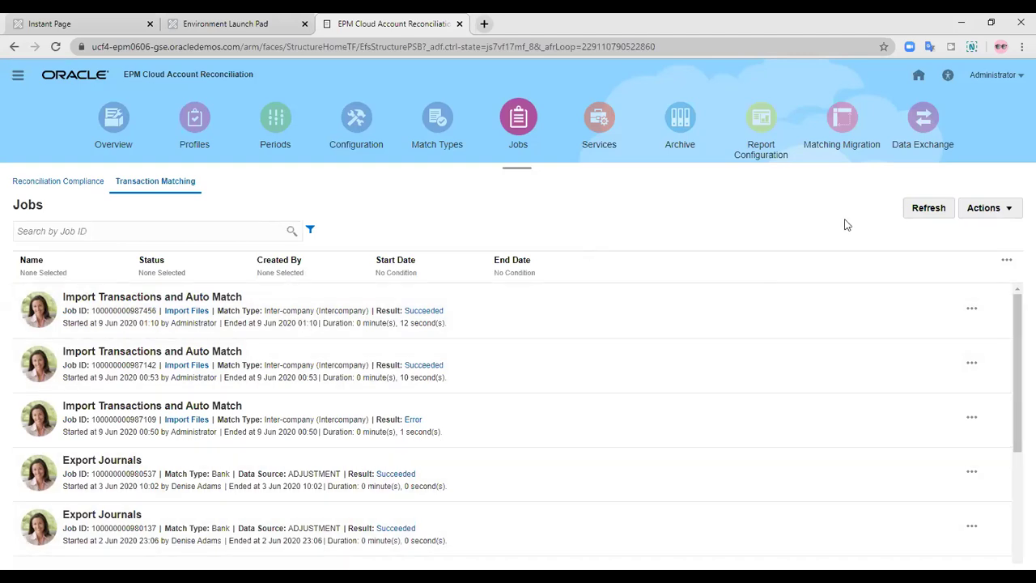
pyautogui.click(983, 208)
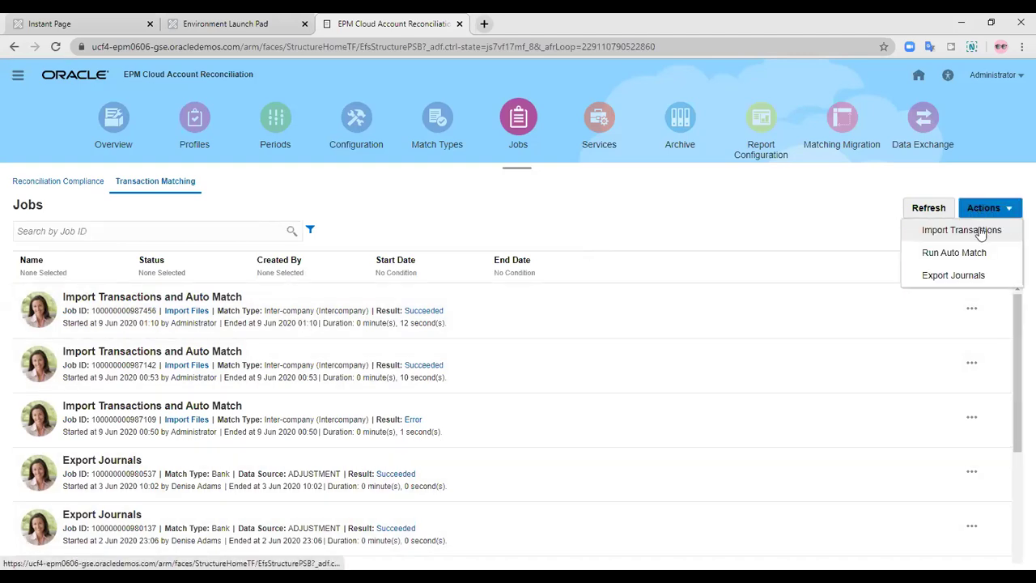
pyautogui.click(979, 230)
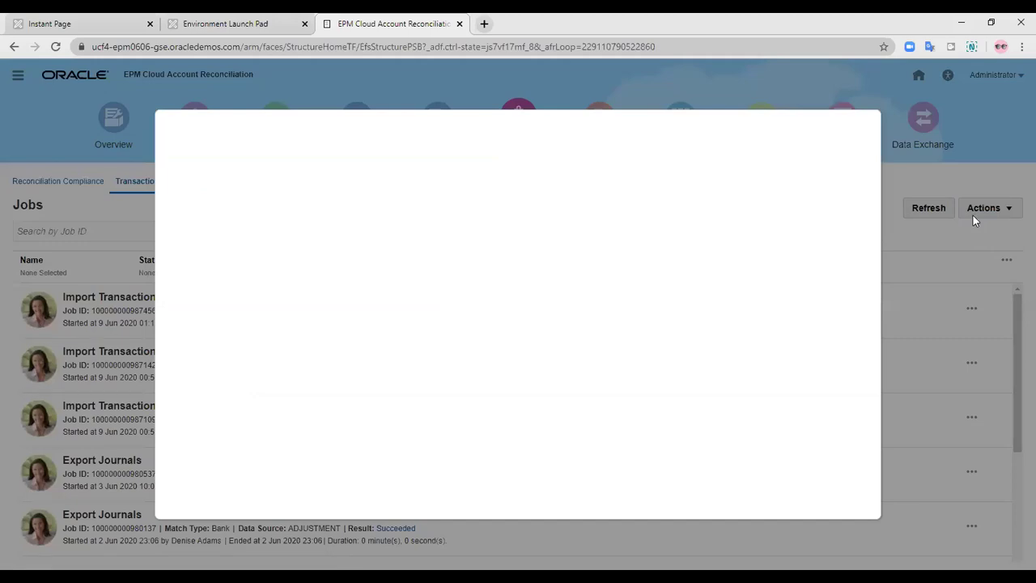
# Set the import's match type to Inter-company (Intercompany), Run Auto Match to Yes, and the date format to dd-MMM-yy
pyautogui.click(469, 166)
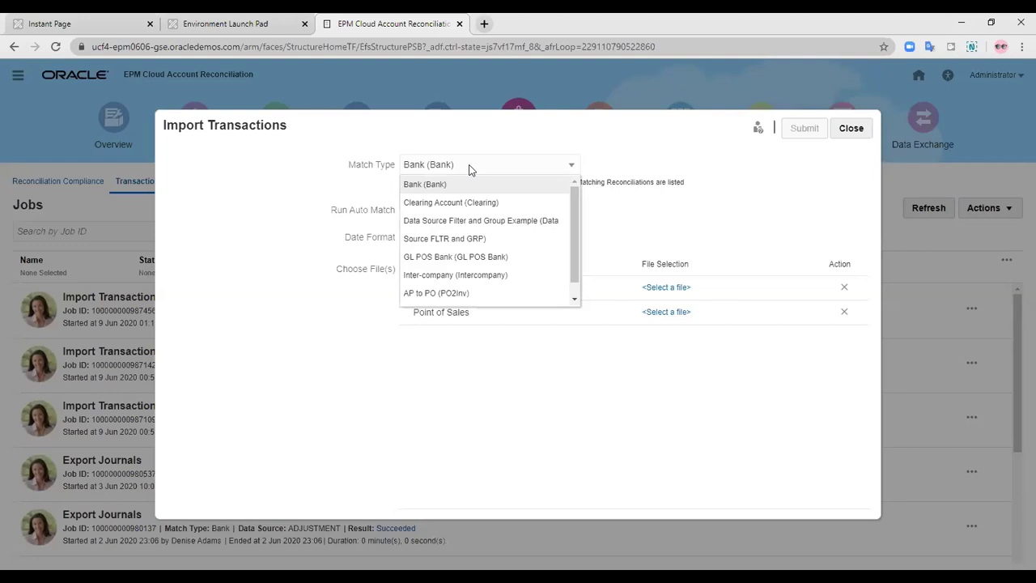
pyautogui.click(457, 275)
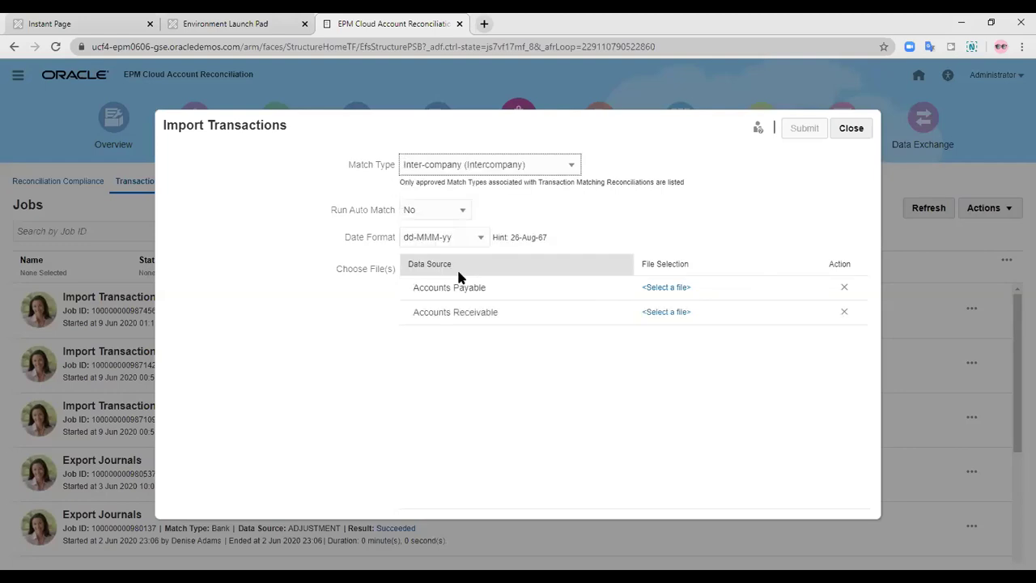
pyautogui.click(446, 211)
pyautogui.click(447, 210)
pyautogui.click(447, 209)
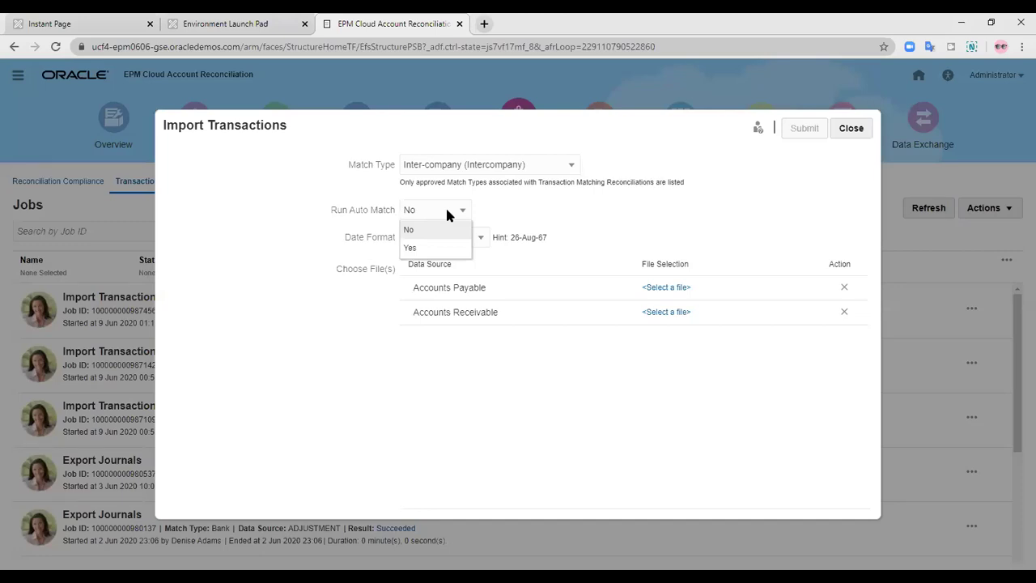
pyautogui.click(429, 248)
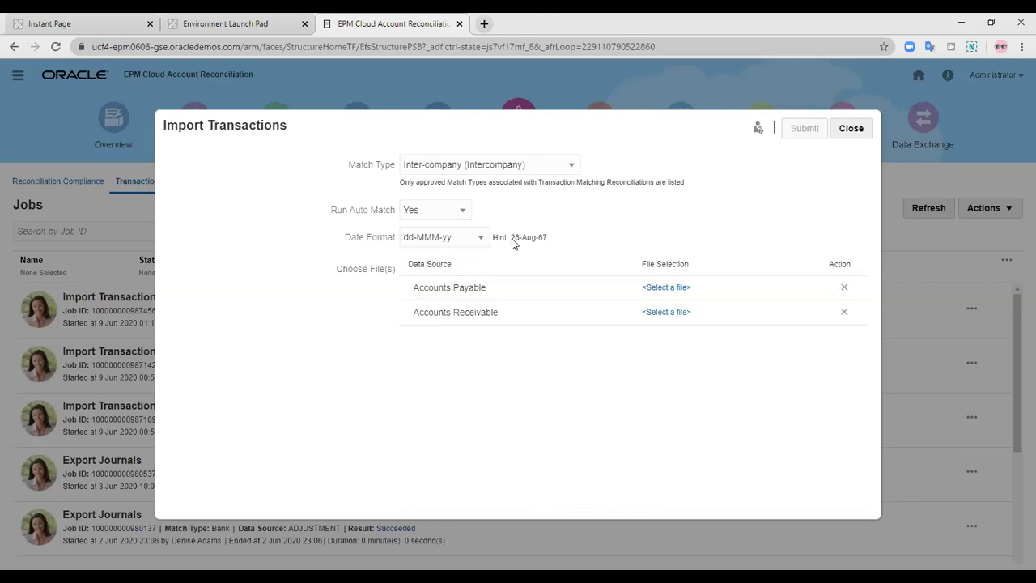
pyautogui.click(468, 243)
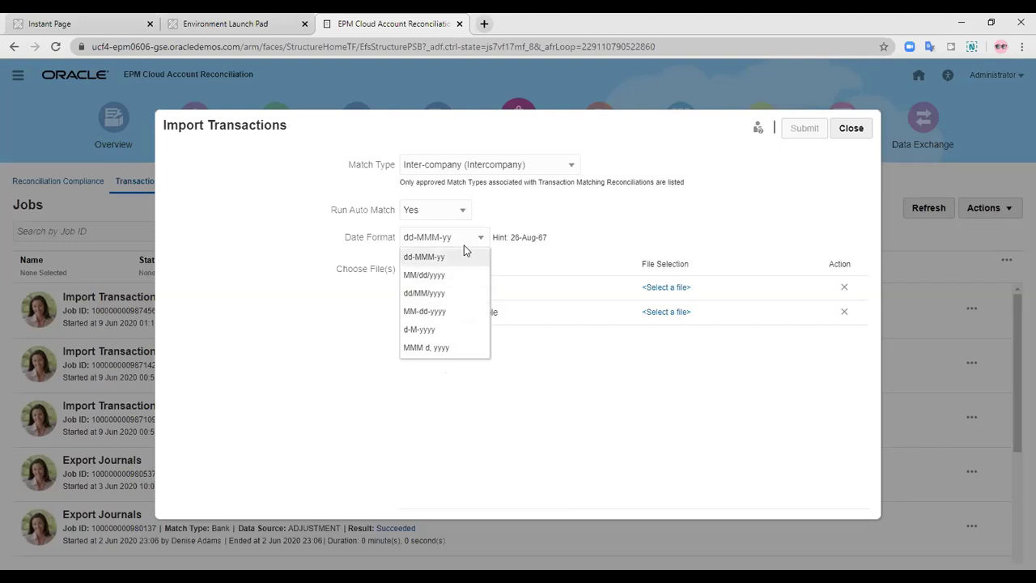
pyautogui.click(463, 252)
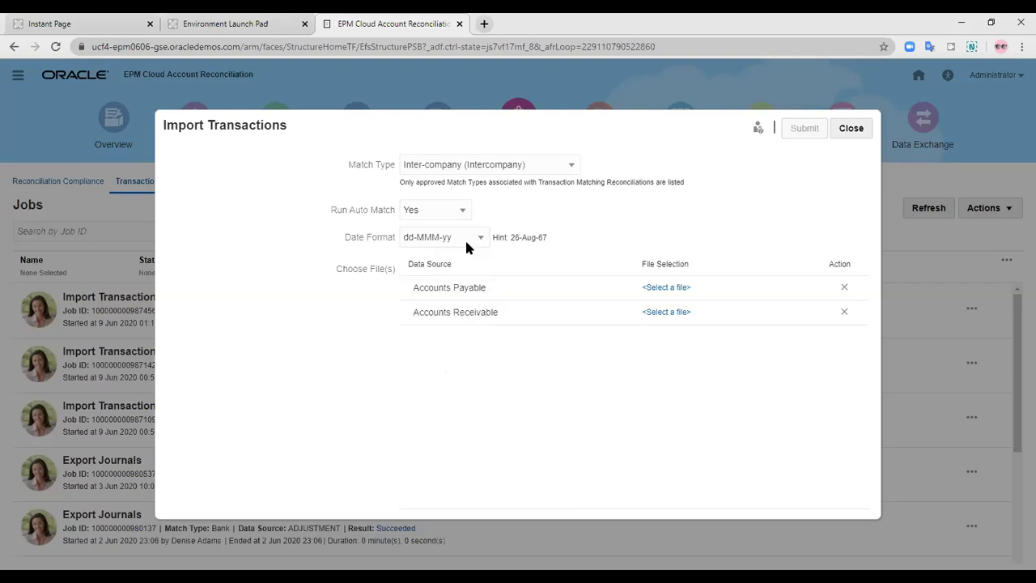
# Select arcsdata 22 as the Accounts Payable file and arcsdata 22 - sub system as the Accounts Receivable file, and submit the import
pyautogui.click(669, 287)
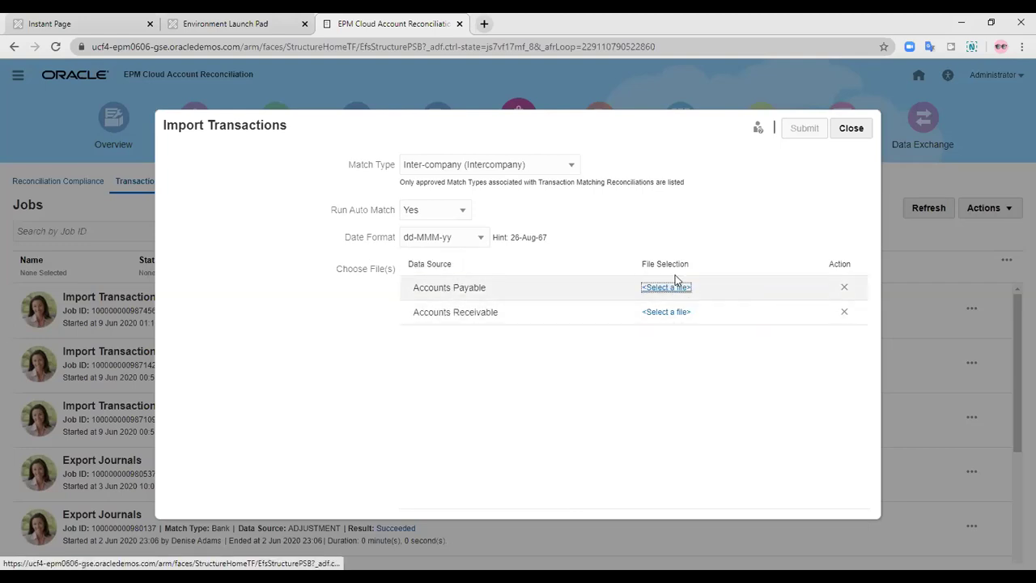
pyautogui.click(437, 288)
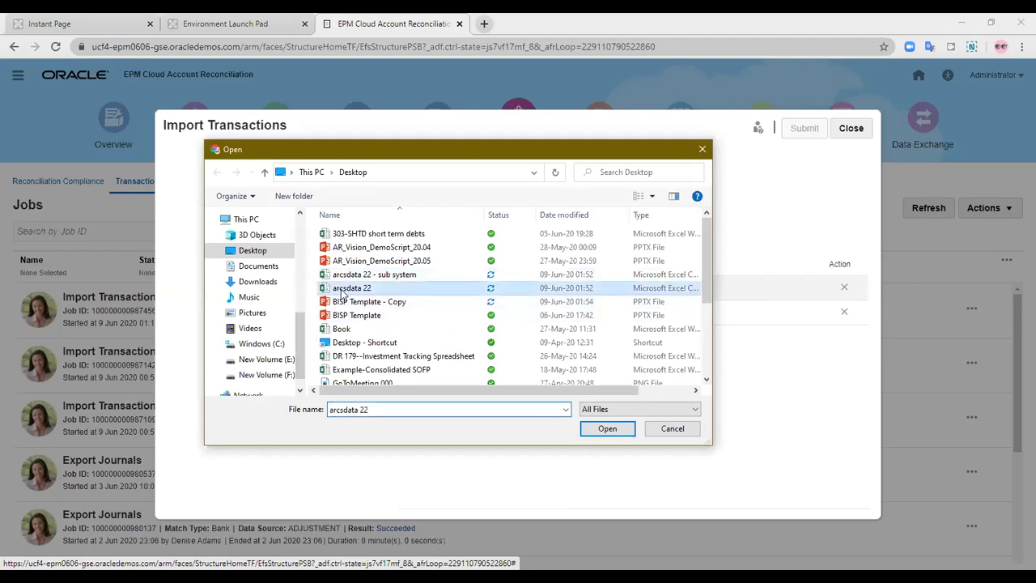
pyautogui.click(607, 429)
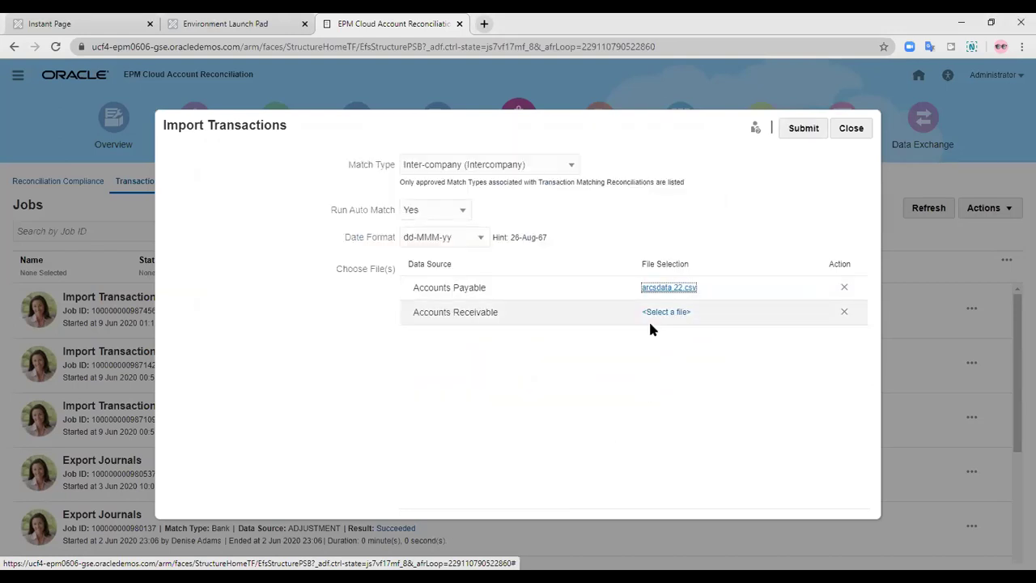
pyautogui.click(671, 312)
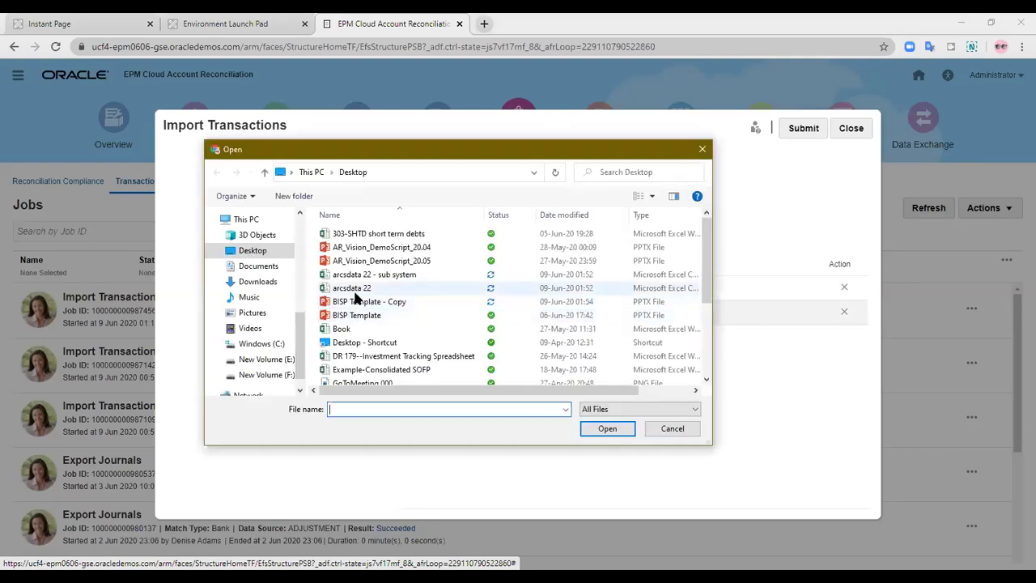
pyautogui.click(366, 274)
pyautogui.click(609, 429)
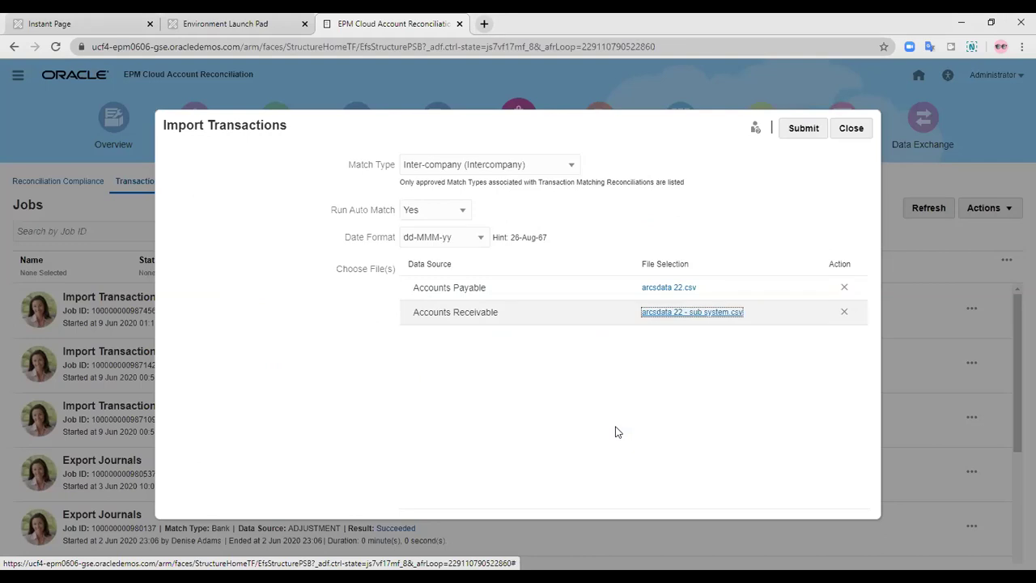
pyautogui.click(801, 129)
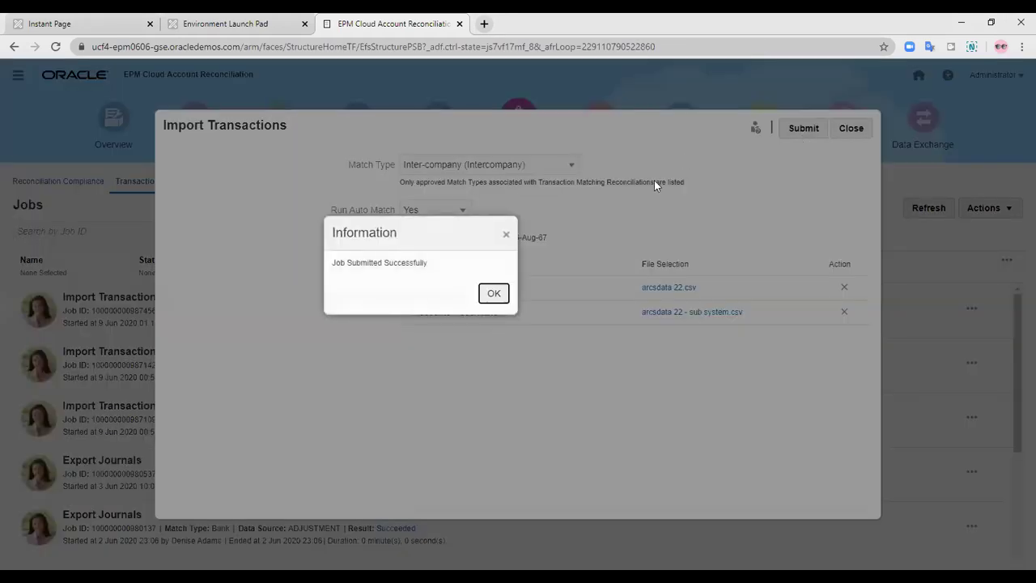
pyautogui.click(494, 293)
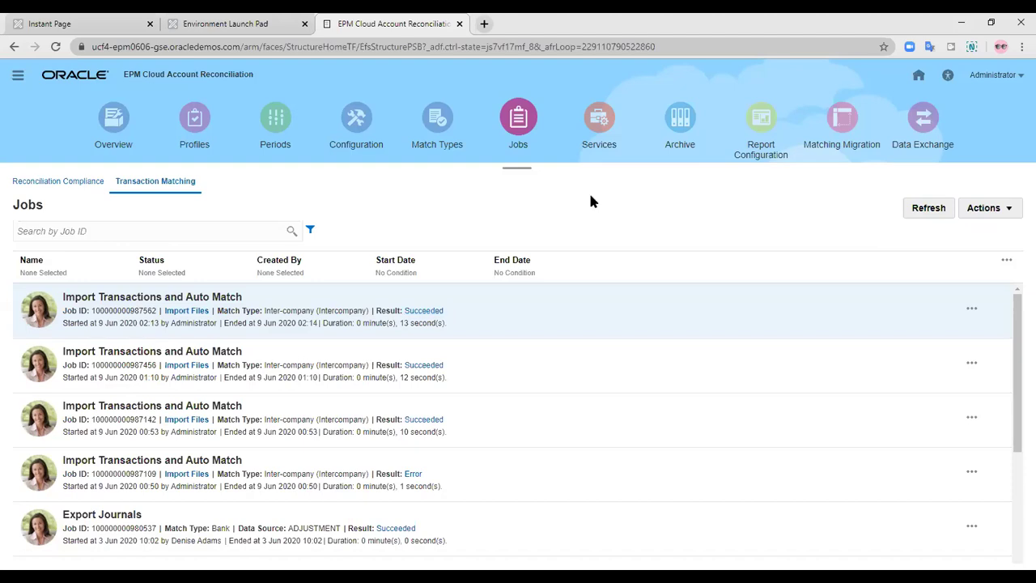
# Go from the home page to the Matching list and open the 303-INCO INTERCOMPANY 96/87 account's matching overview
pyautogui.click(920, 79)
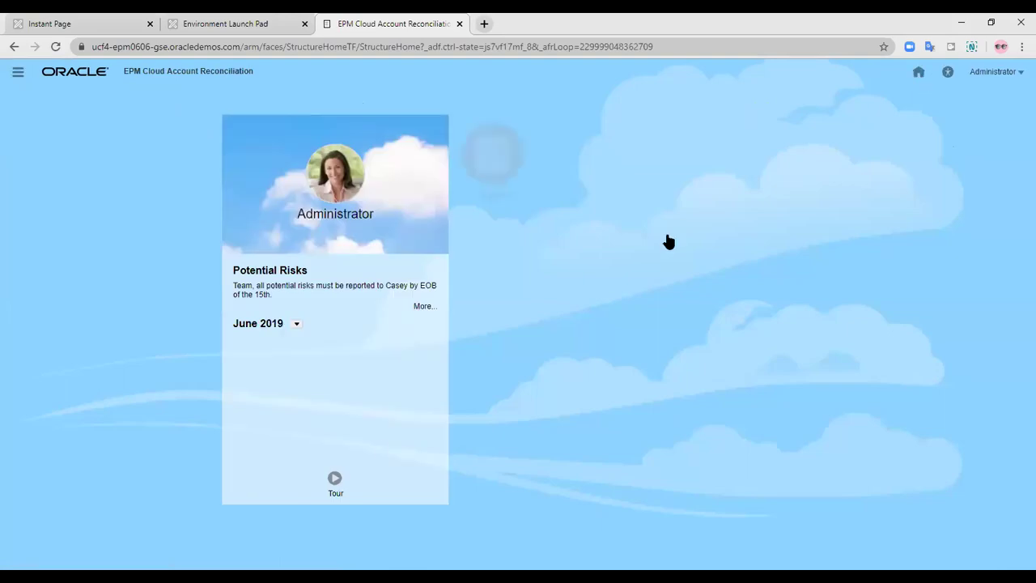
pyautogui.click(729, 183)
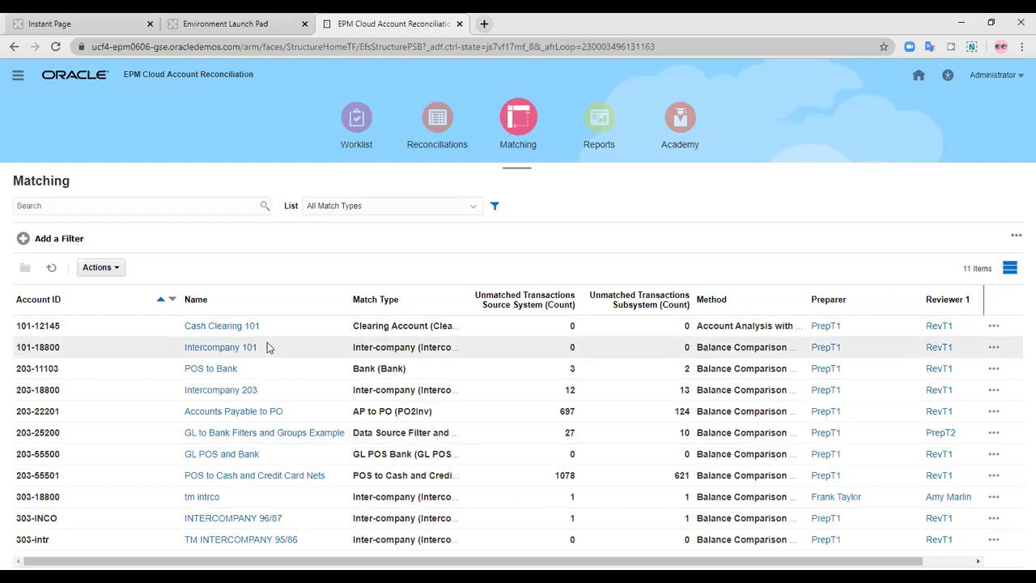
pyautogui.click(234, 519)
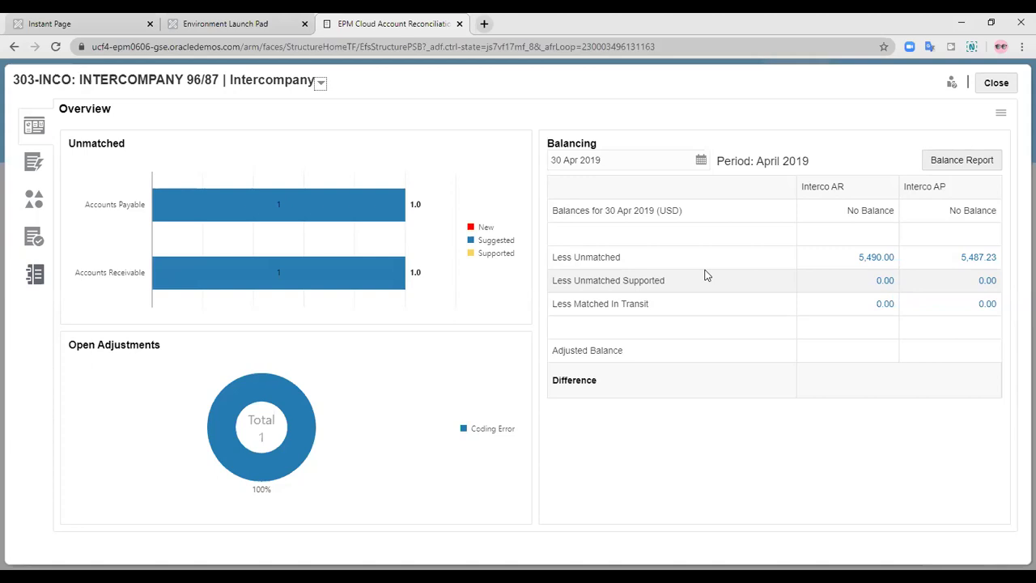
pyautogui.click(995, 82)
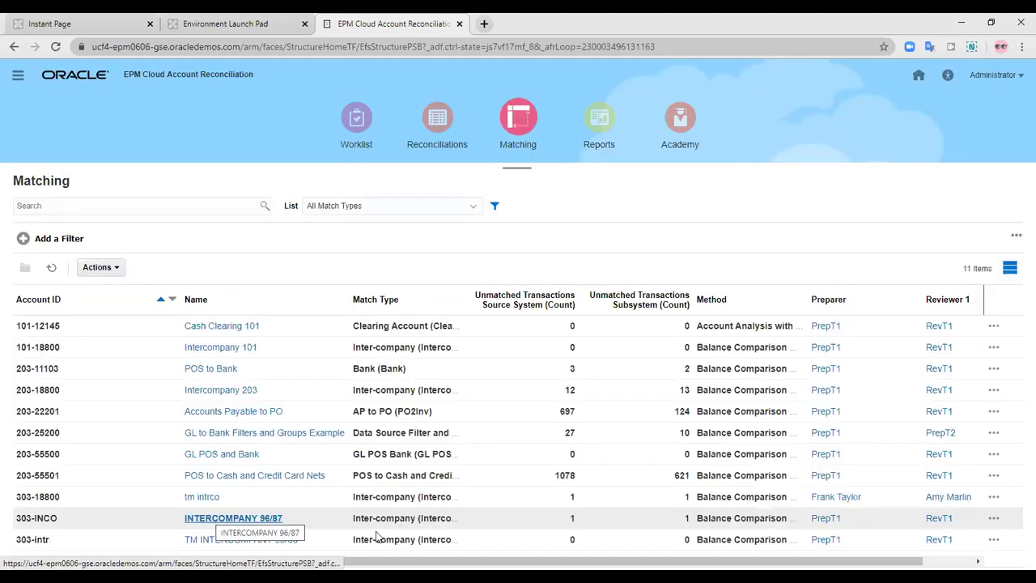
pyautogui.click(993, 519)
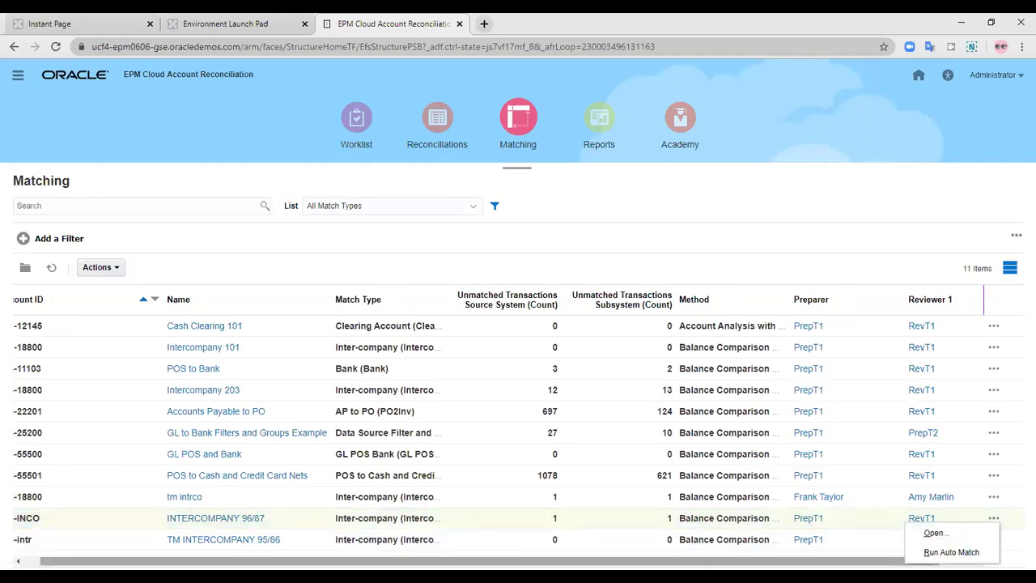
pyautogui.click(246, 522)
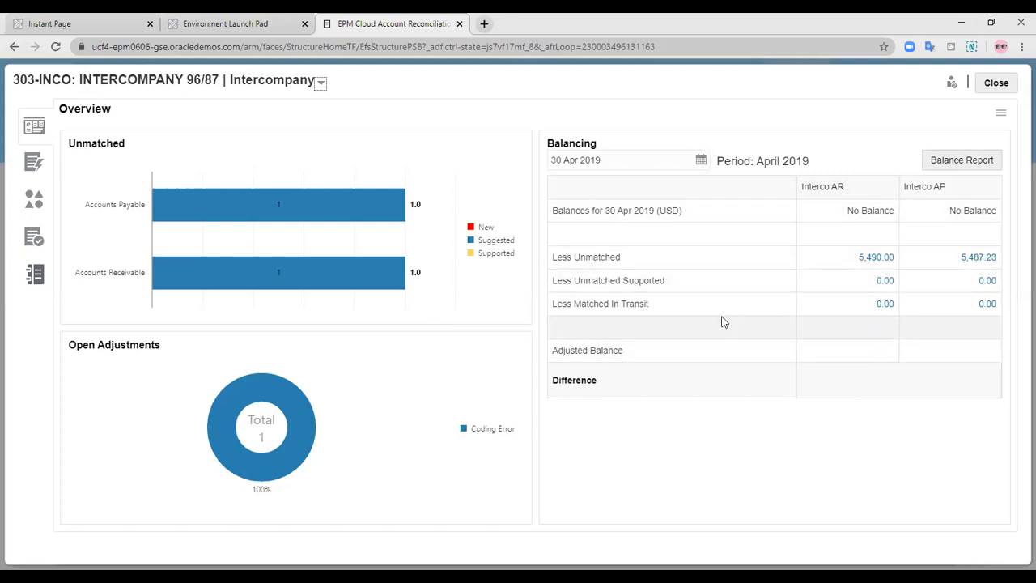
# Review the account's suggested matches, including those with adjustments, and its unmatched transactions
pyautogui.click(46, 164)
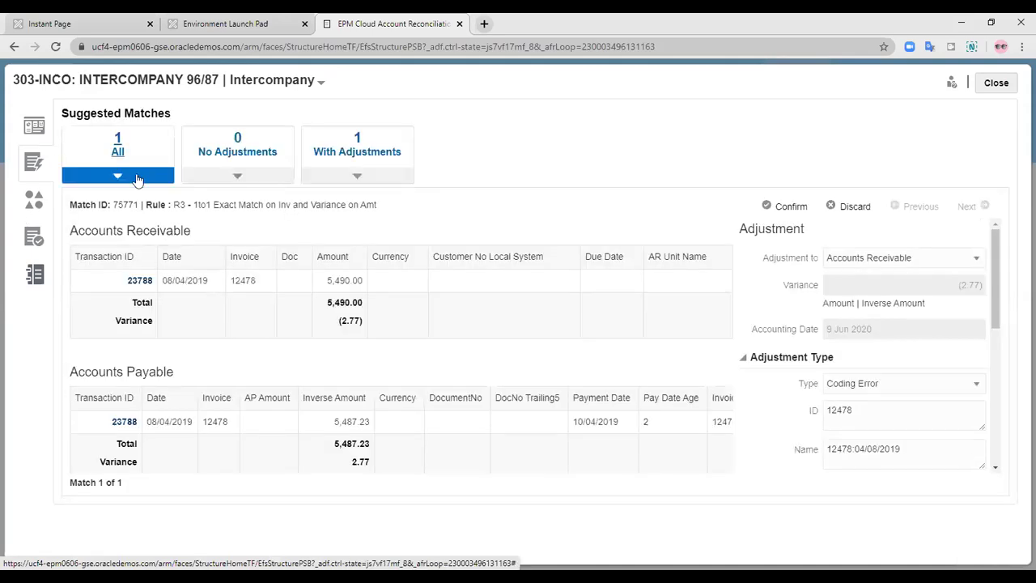
pyautogui.click(370, 156)
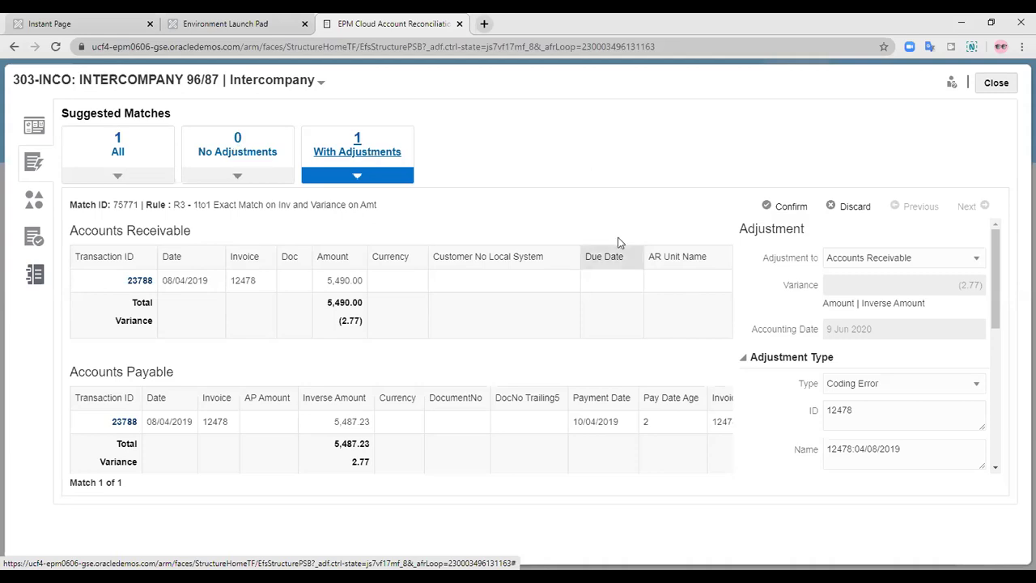
pyautogui.click(22, 205)
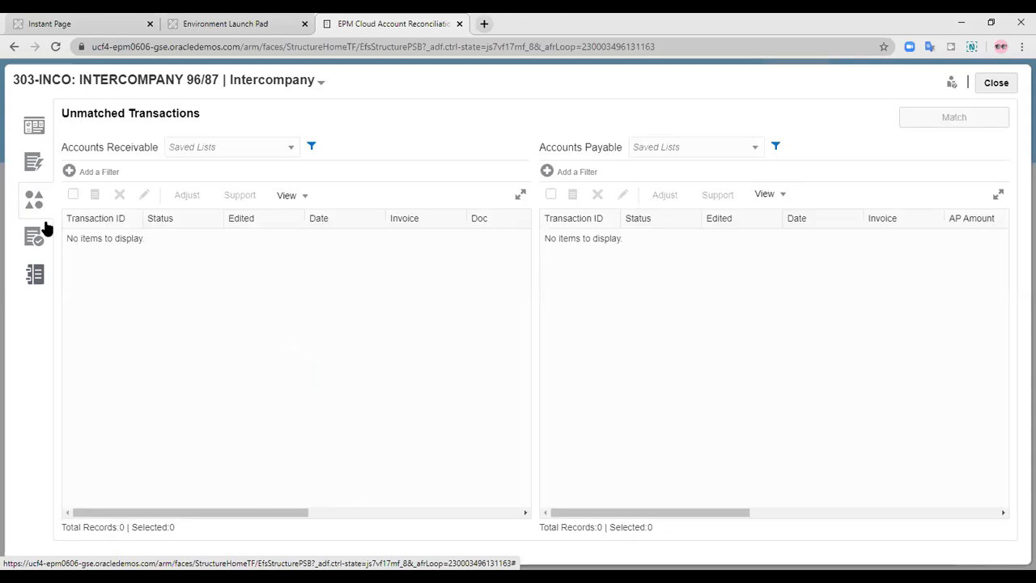
pyautogui.click(35, 181)
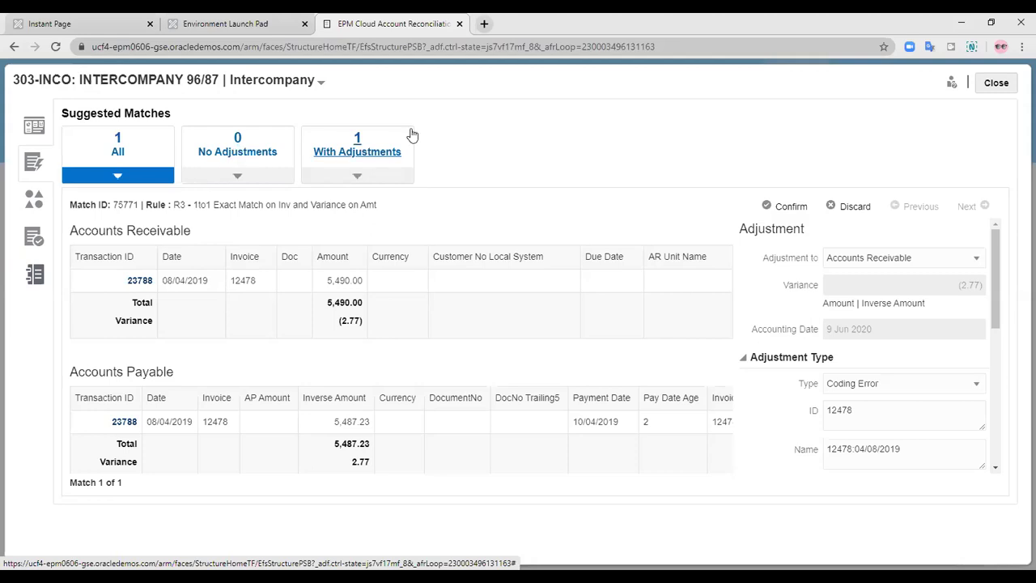
# For the suggested match with adjustments, set the adjustment type to Other and the description to ROUNDING OFF
pyautogui.click(360, 161)
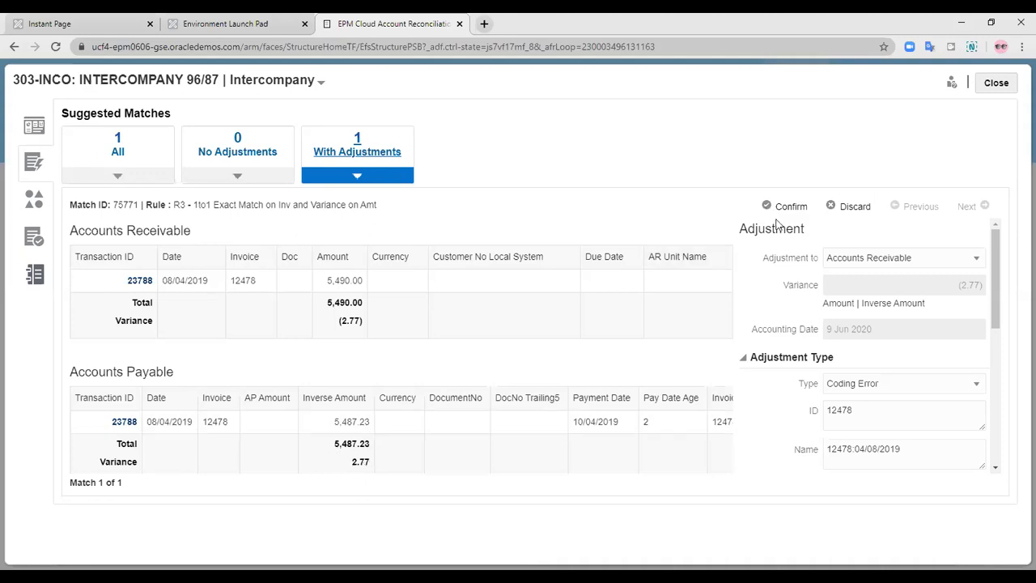
pyautogui.click(830, 259)
pyautogui.click(831, 258)
pyautogui.click(911, 388)
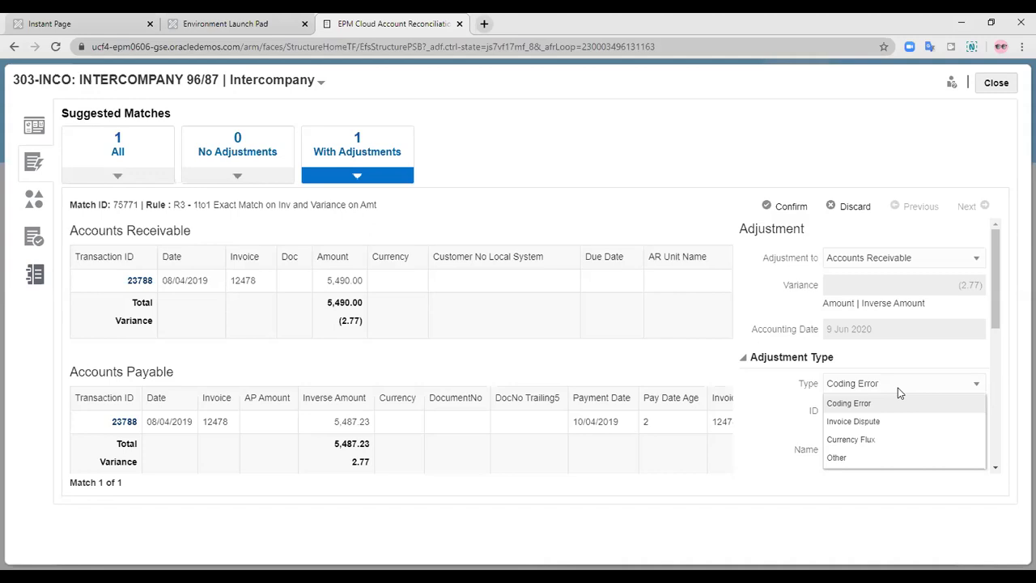
pyautogui.click(847, 459)
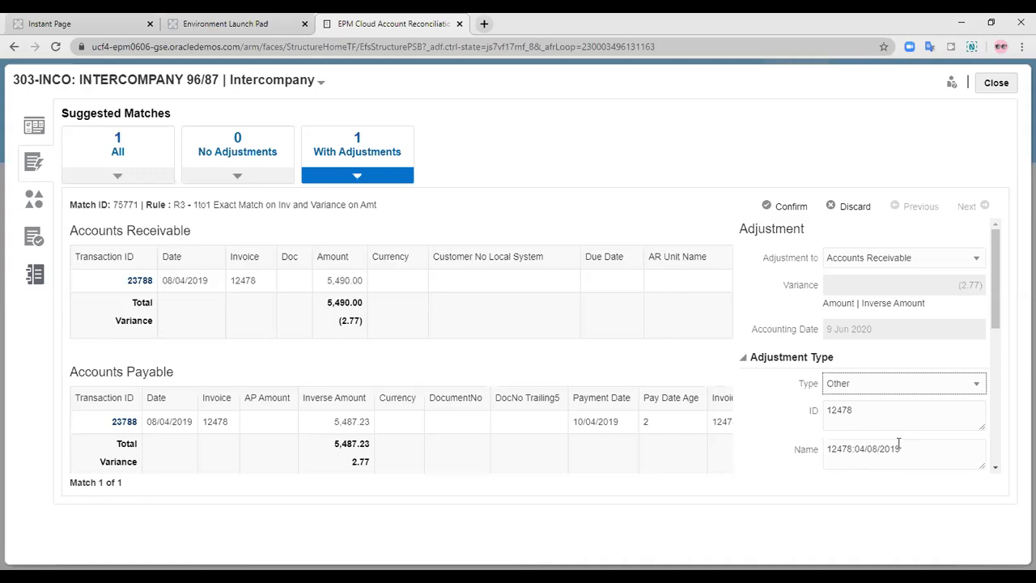
pyautogui.scroll(-3, 890, 429)
pyautogui.click(849, 362)
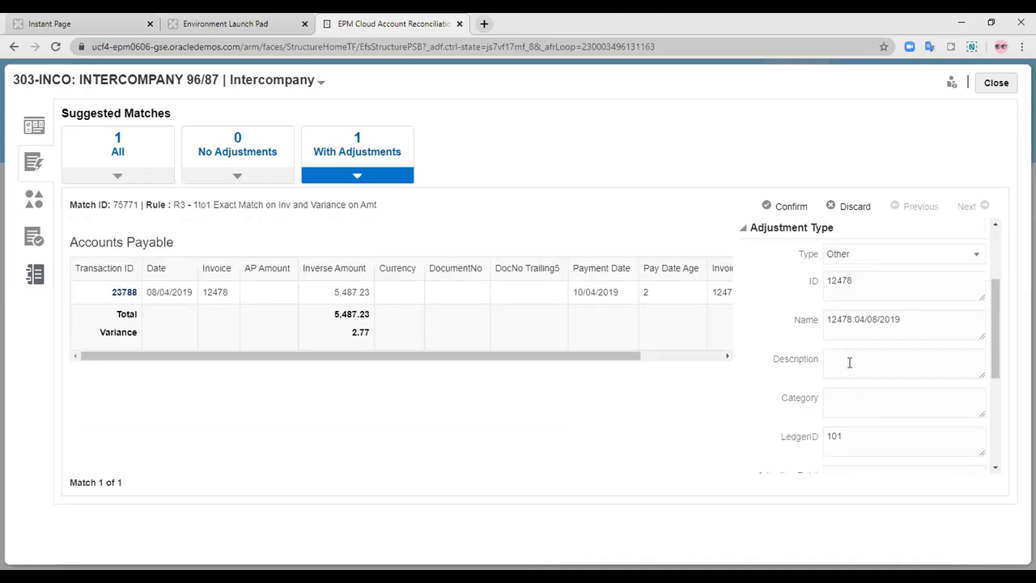
pyautogui.write('ROUNDING OFF')
# Set the adjustment's entity to 86 and confirm the suggested match
pyautogui.scroll(-3, 895, 364)
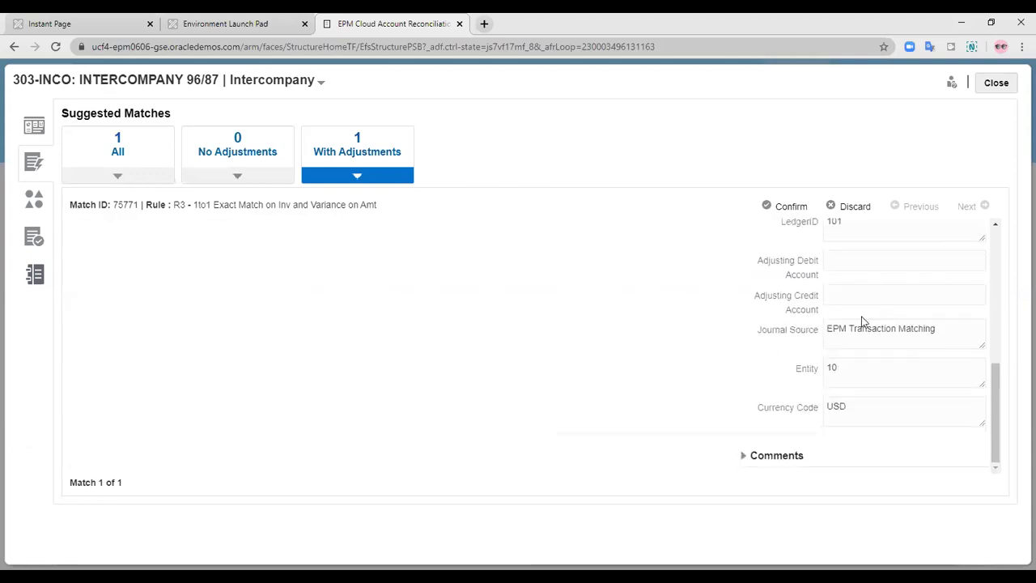
pyautogui.scroll(3, 861, 321)
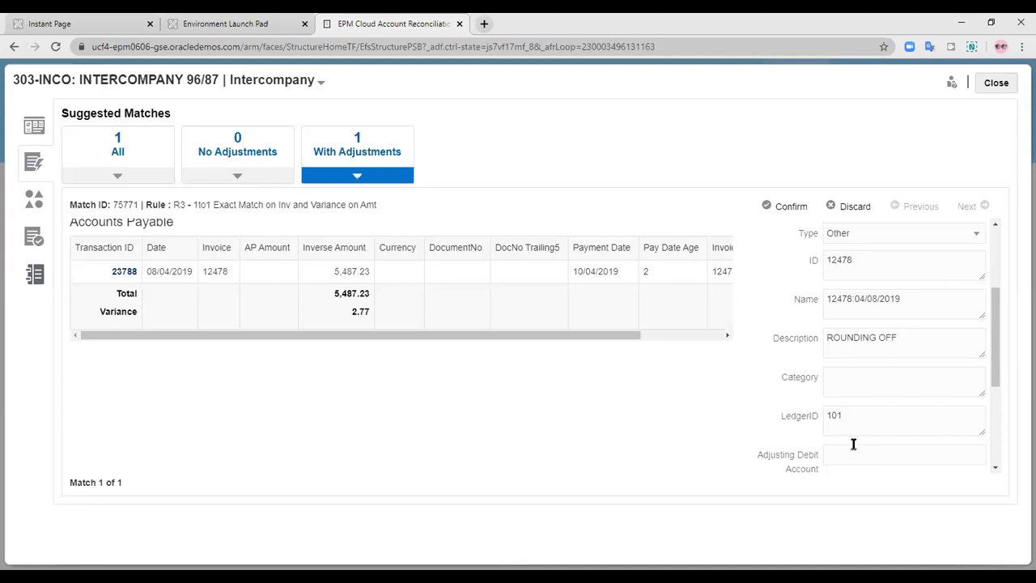
pyautogui.scroll(-1, 853, 444)
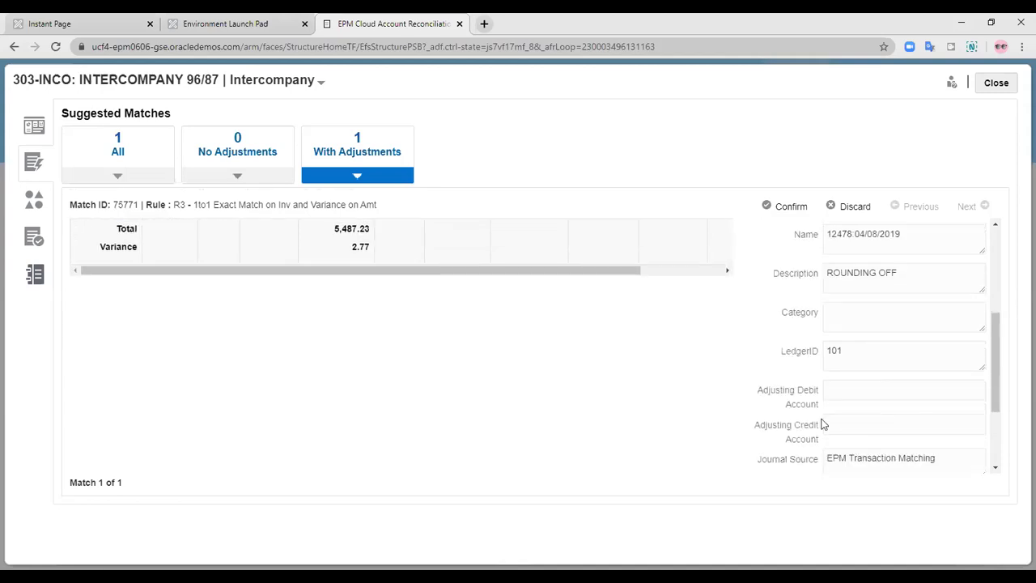
pyautogui.scroll(-2, 885, 439)
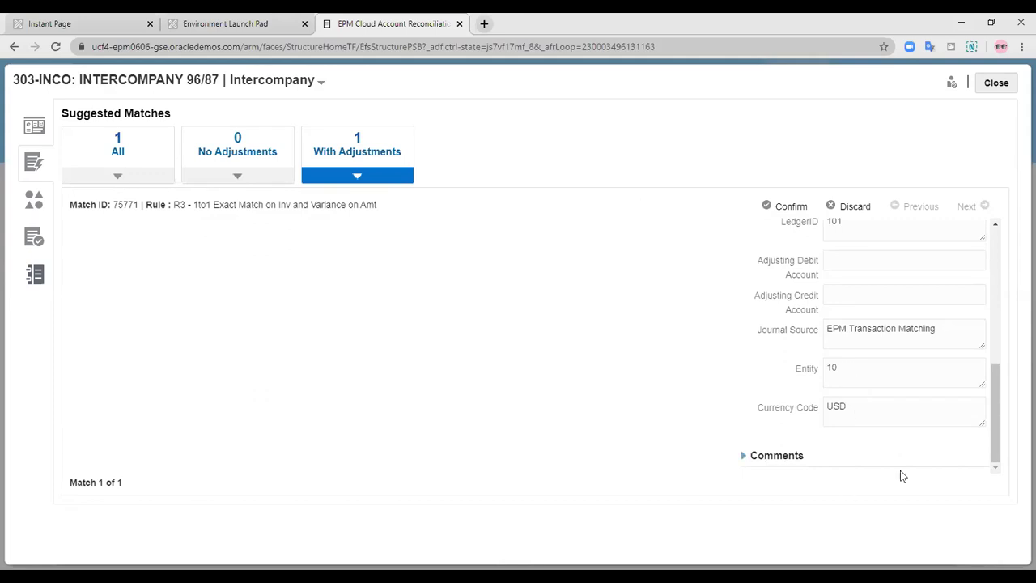
pyautogui.scroll(1, 844, 393)
pyautogui.scroll(3, 839, 405)
pyautogui.scroll(-4, 842, 397)
pyautogui.doubleClick(848, 370)
pyautogui.write('86')
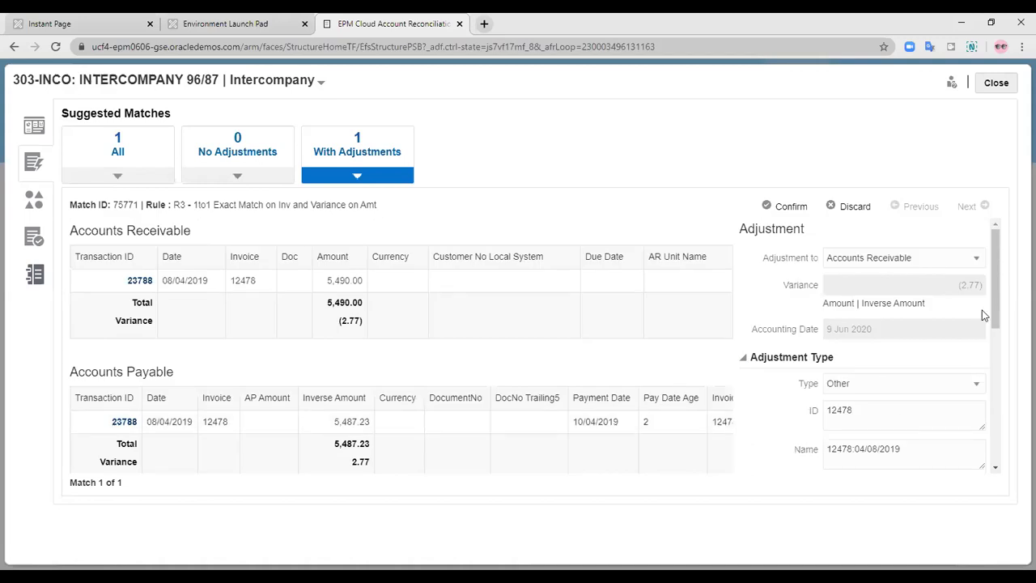
pyautogui.click(790, 209)
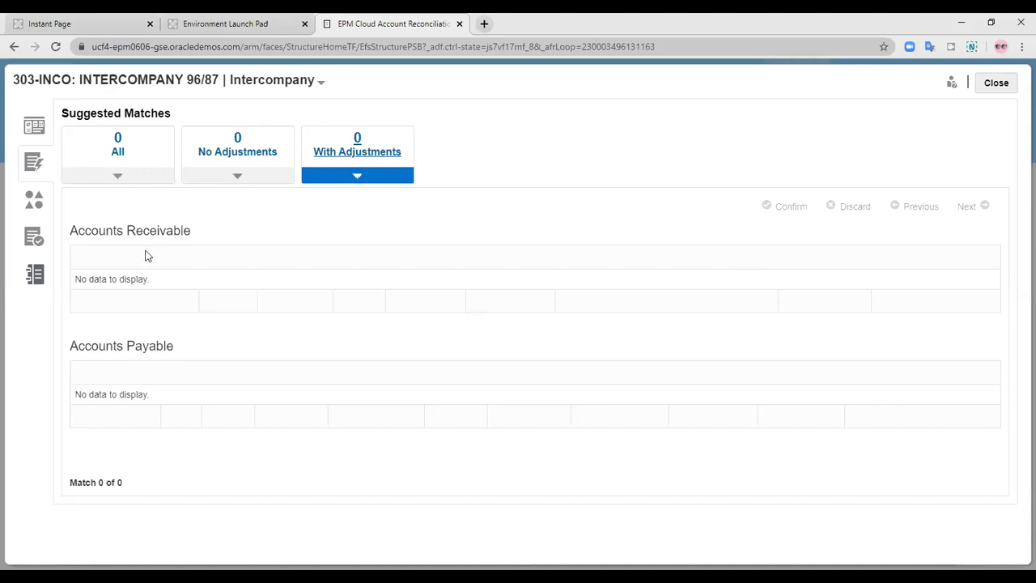
# Check the account's unmatched transactions, balancing overview, matches and adjustments, and close the account to return to the Matching list
pyautogui.click(36, 203)
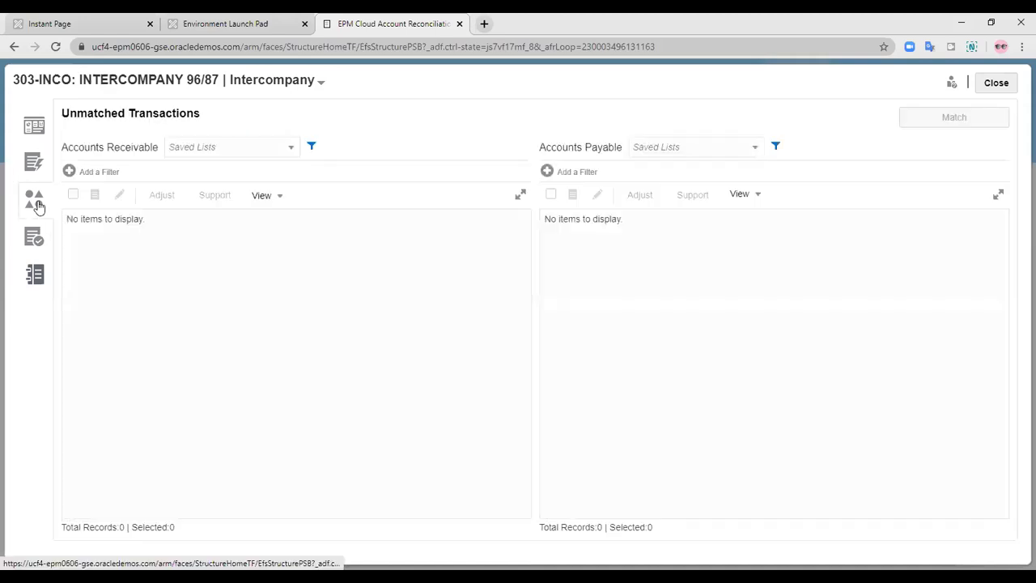
pyautogui.click(28, 129)
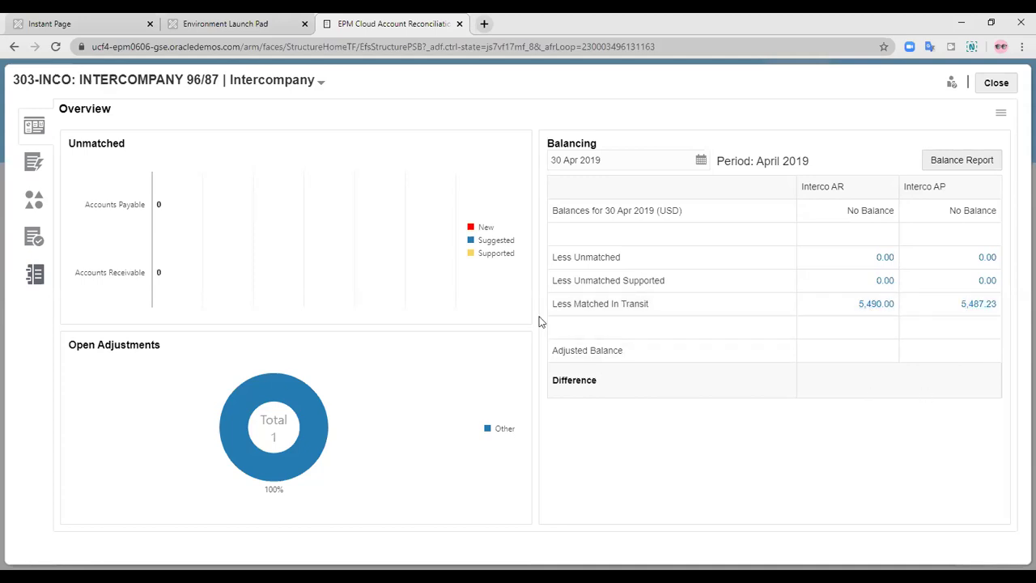
pyautogui.click(26, 209)
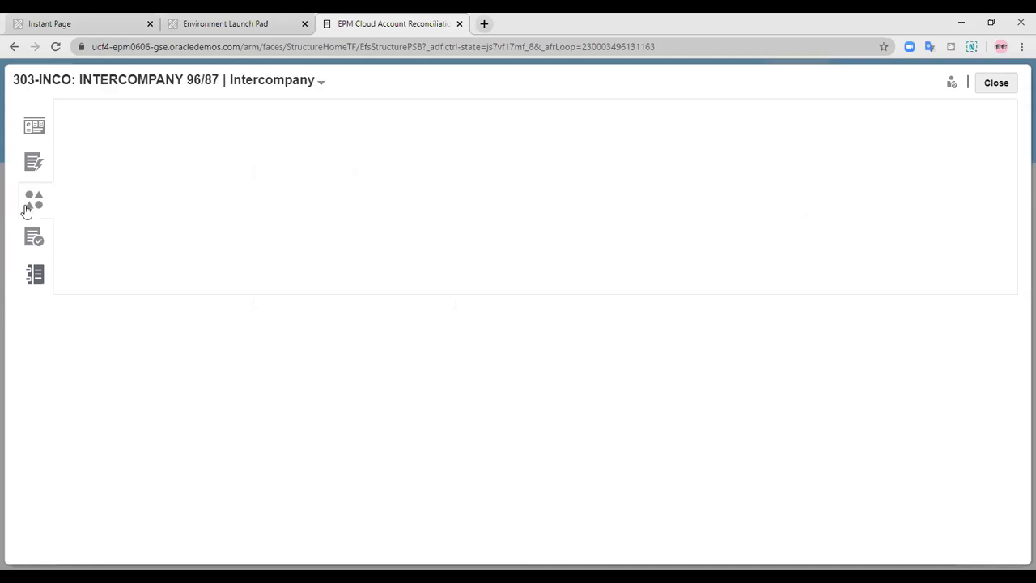
pyautogui.click(34, 245)
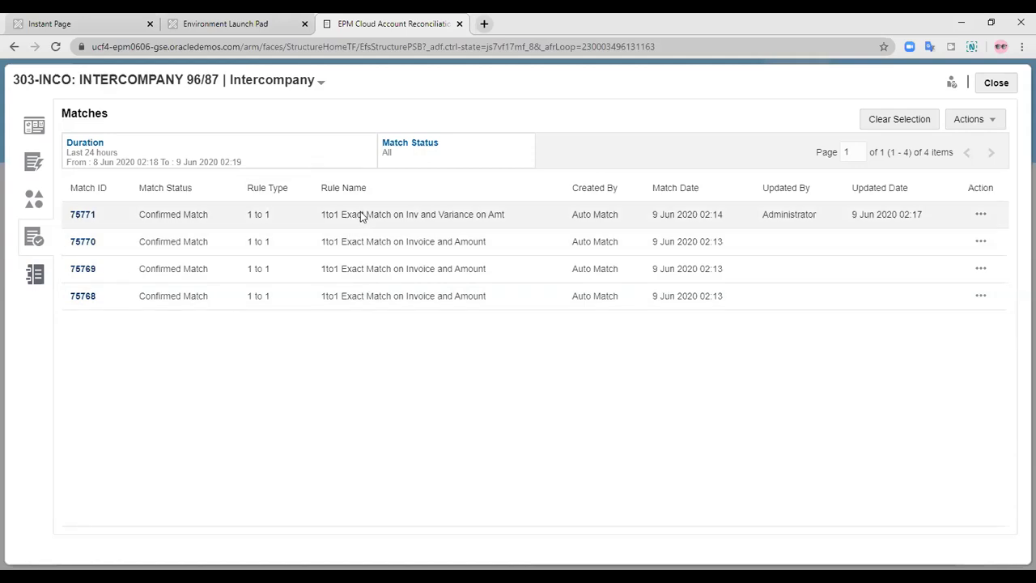
pyautogui.click(34, 275)
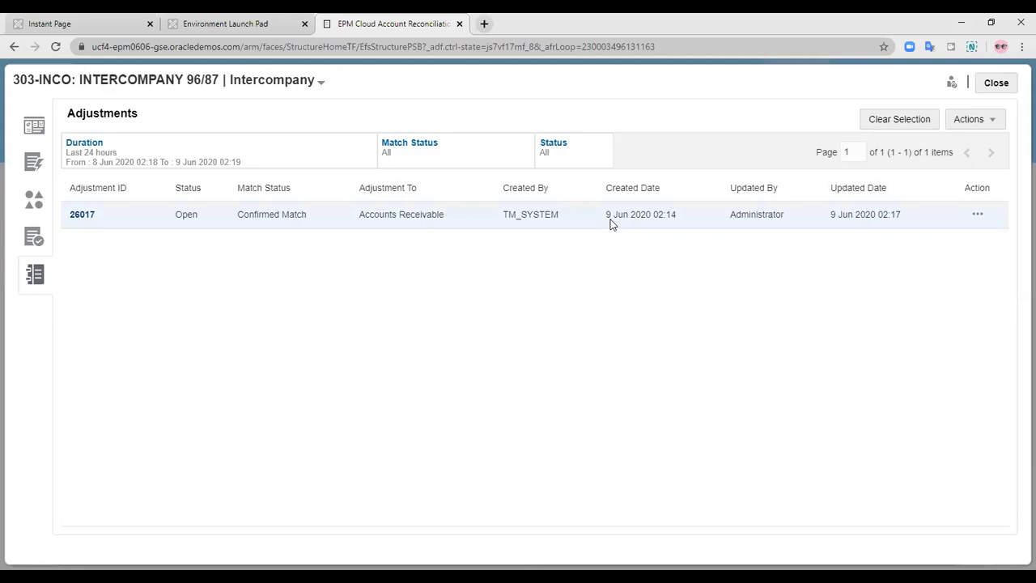
pyautogui.click(33, 238)
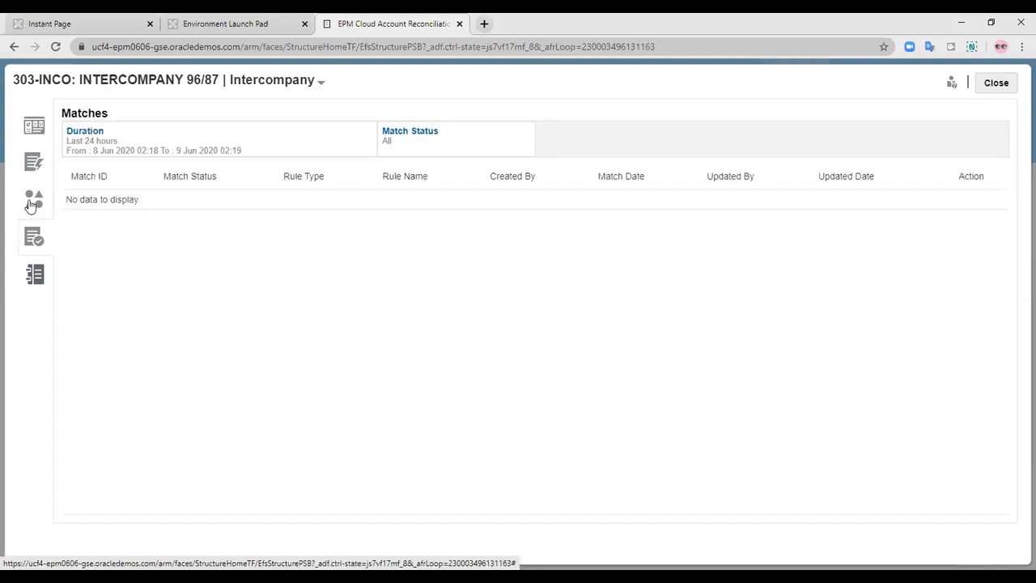
pyautogui.click(31, 202)
pyautogui.click(33, 127)
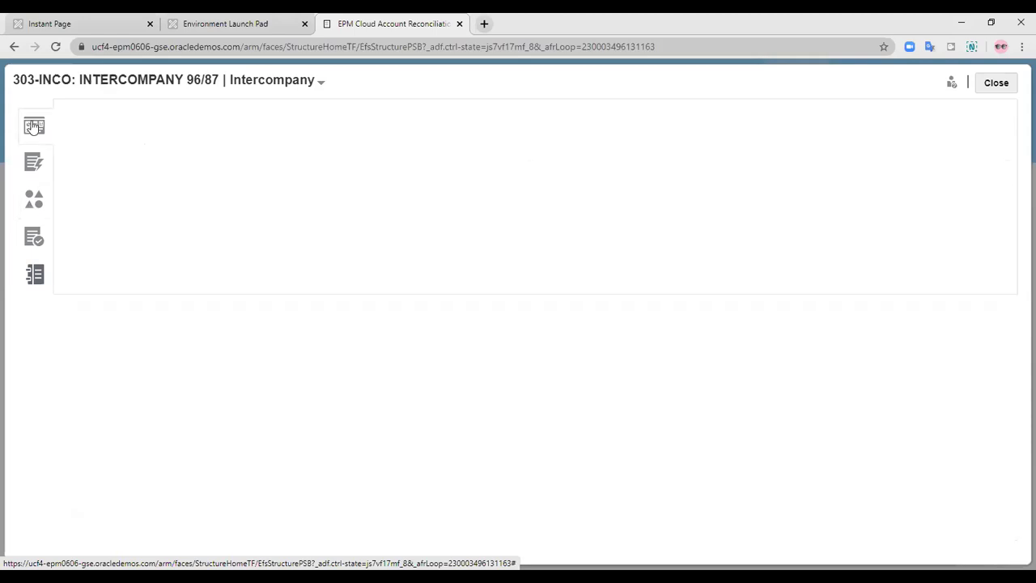
pyautogui.click(999, 86)
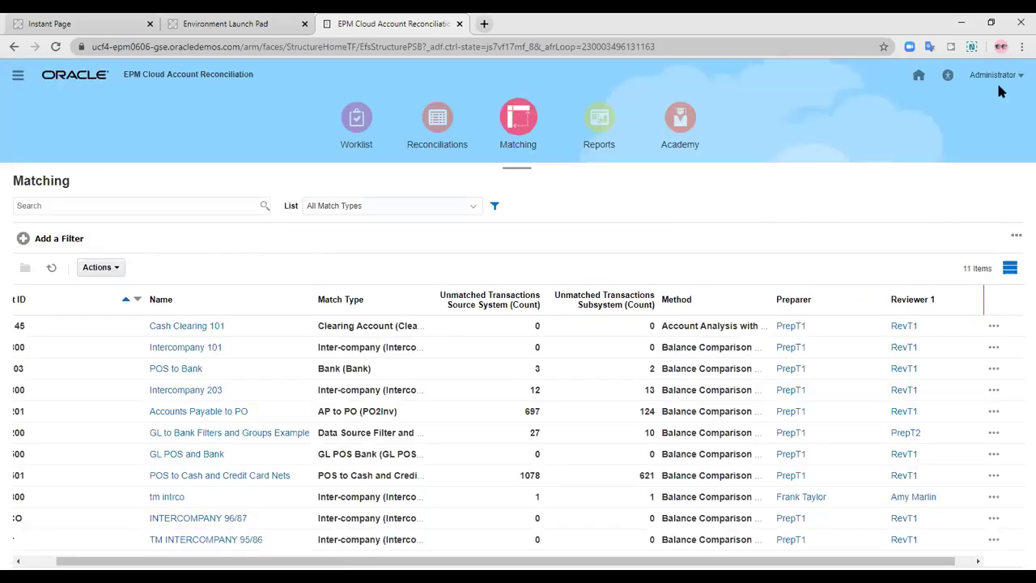